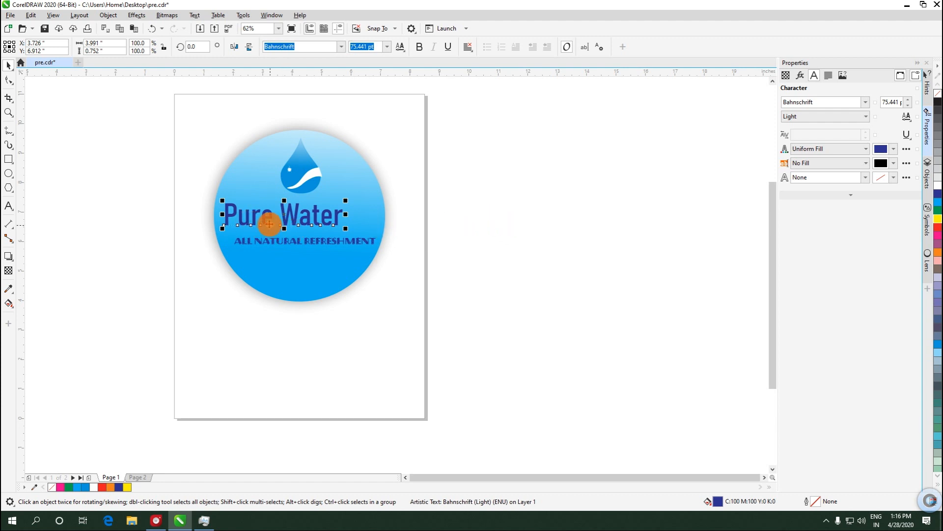
Set the variable font of the "Pure Water" text to width 97.22 and weight 649.21
scroll(269, 224, "up", 2)
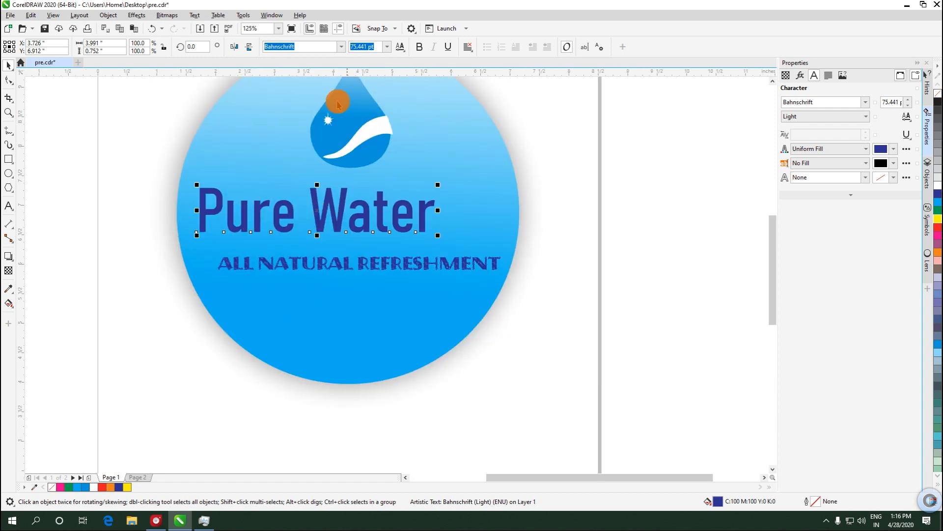
scroll(290, 177, "down", 2)
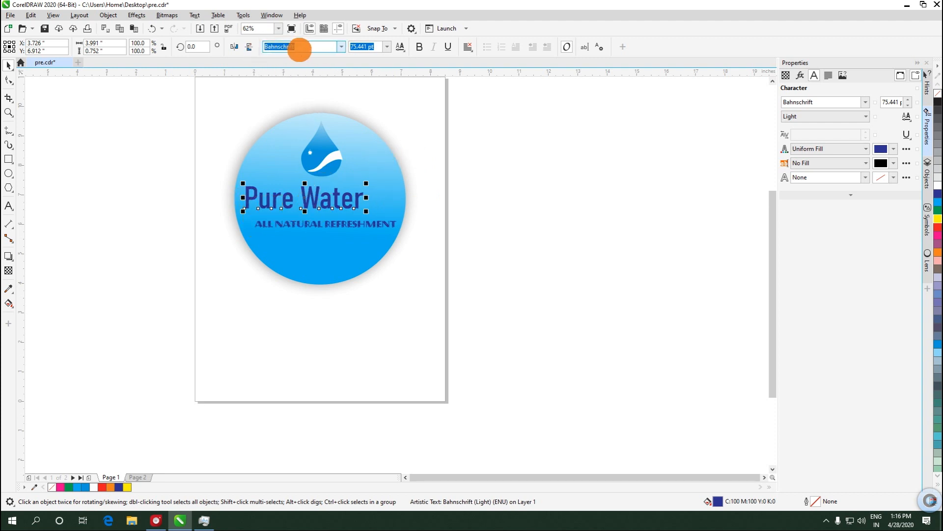
left_click(400, 47)
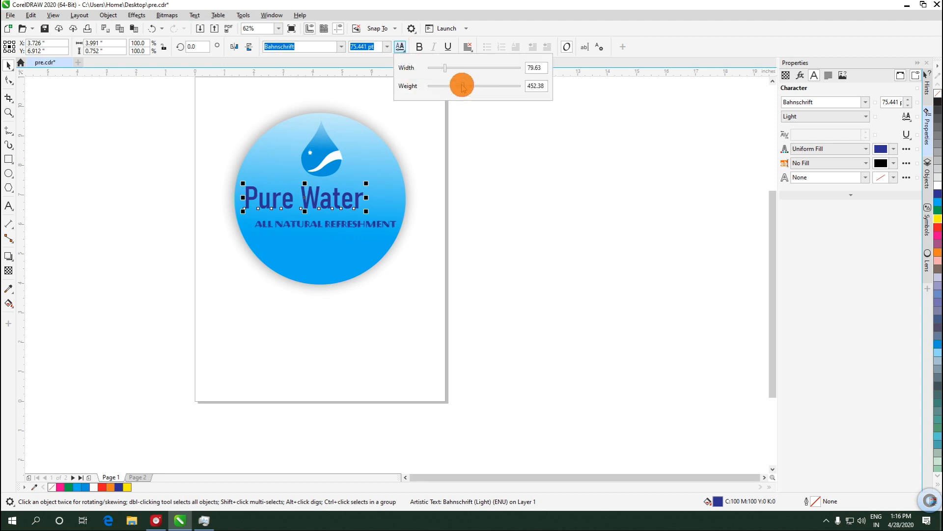
left_click_drag(451, 74, 510, 71)
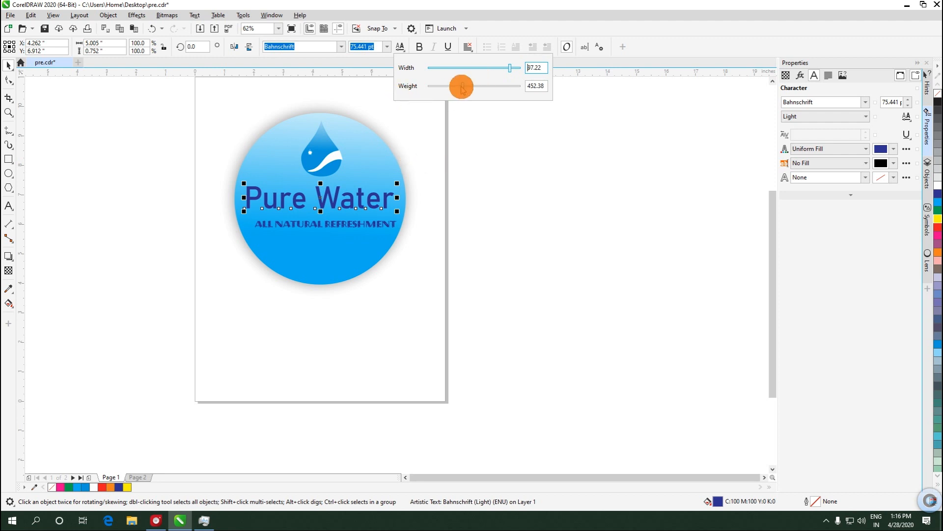
left_click_drag(462, 88, 502, 87)
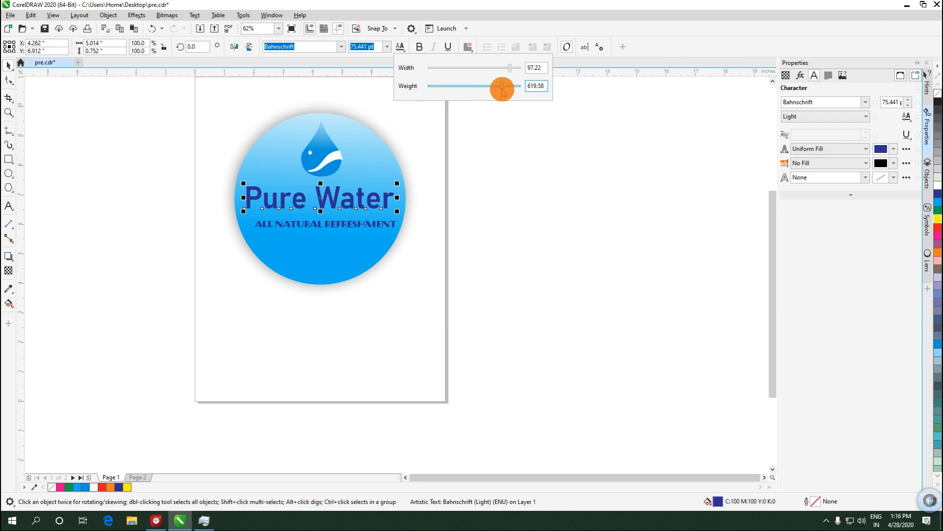
left_click_drag(502, 89, 450, 87)
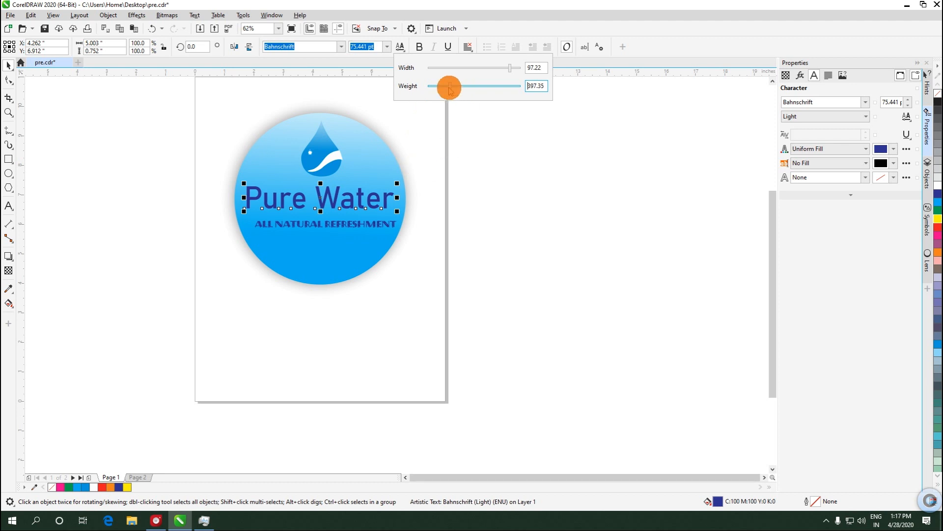
left_click_drag(452, 89, 509, 87)
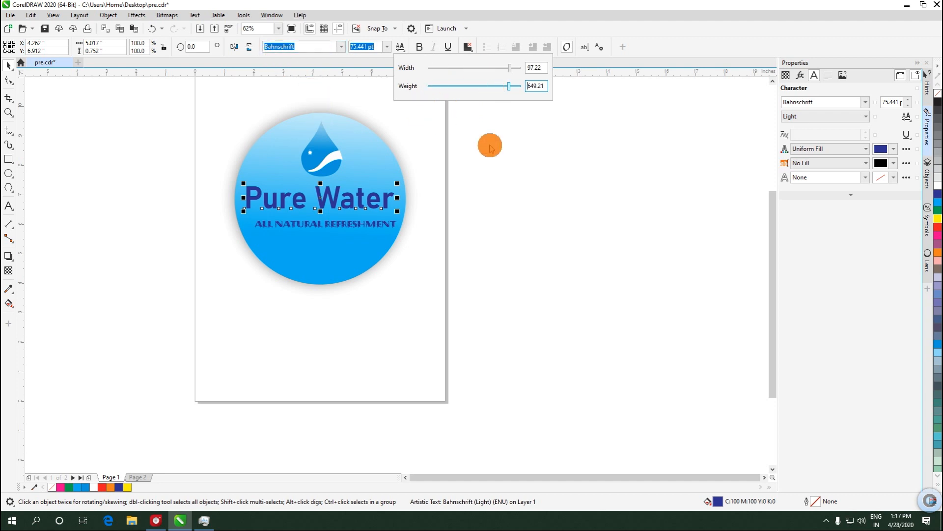
left_click(296, 229)
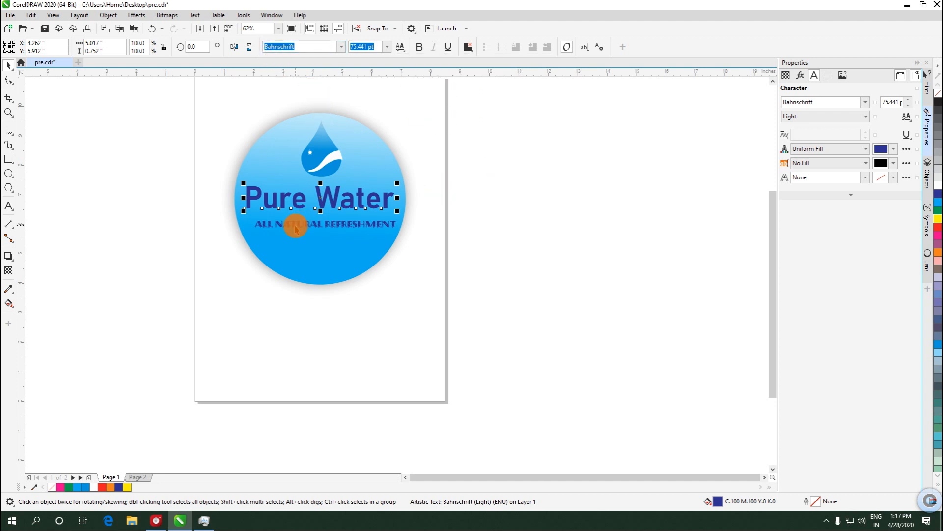
Adjust the "All Natural Refreshment" tagline's variable font to Worm 224.04 and Inline Skeleton 688.52, and inspect its letterforms up close
left_click(328, 242)
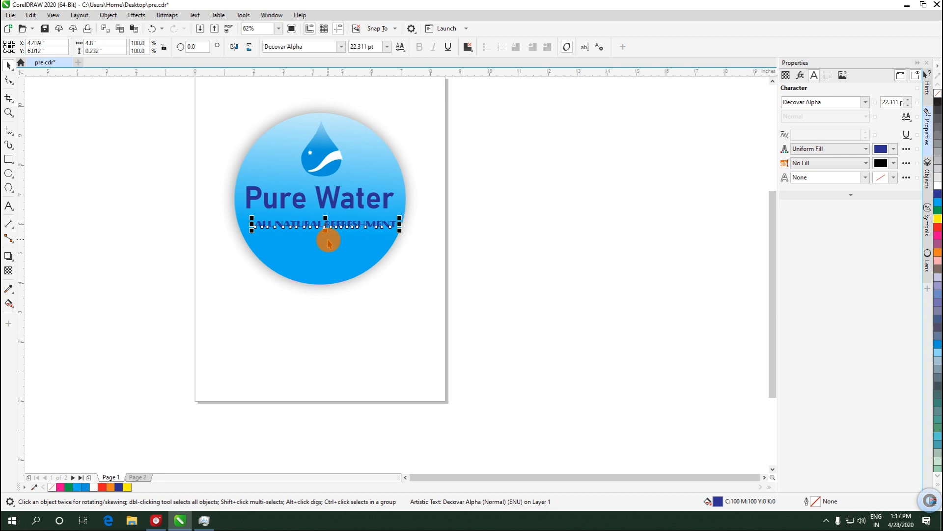
left_click(401, 46)
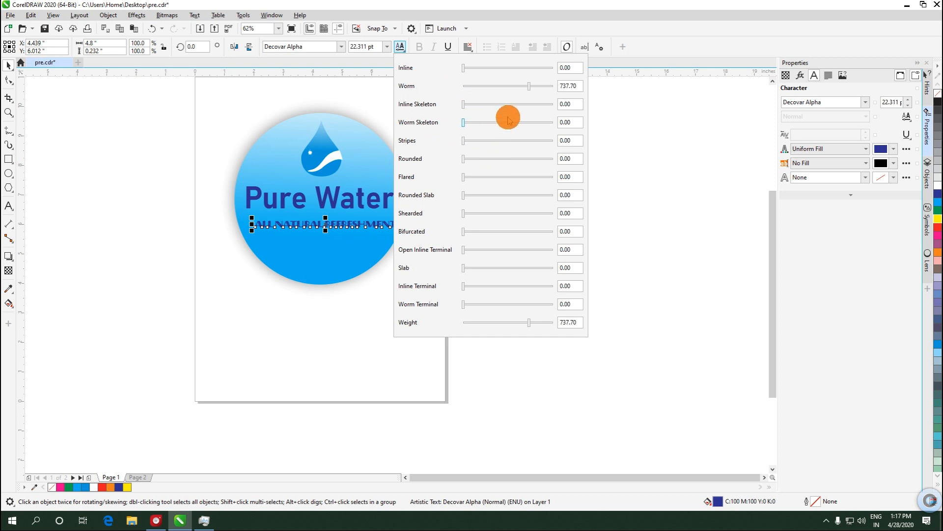
mouse_move(530, 88)
left_mouse_down()
mouse_move(483, 87)
mouse_move(525, 104)
left_mouse_up()
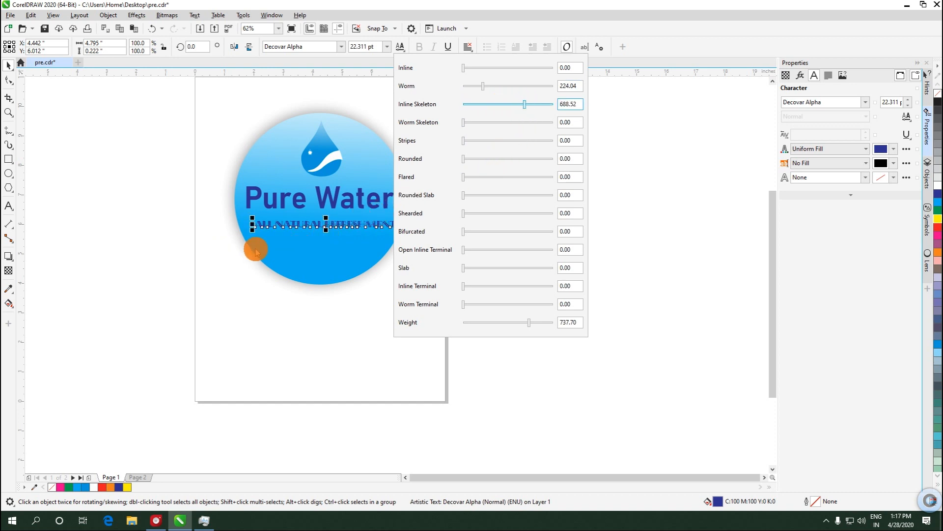
left_click(240, 253)
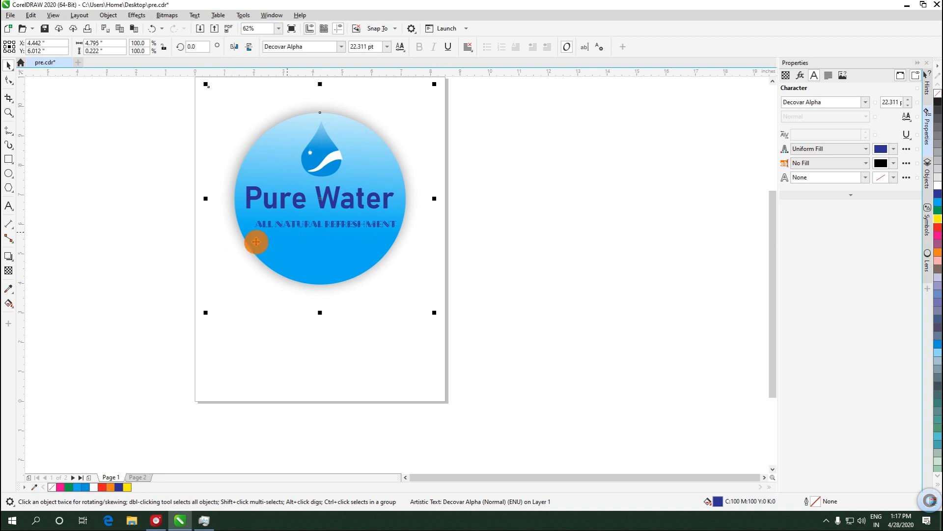
scroll(424, 232, "up", 1)
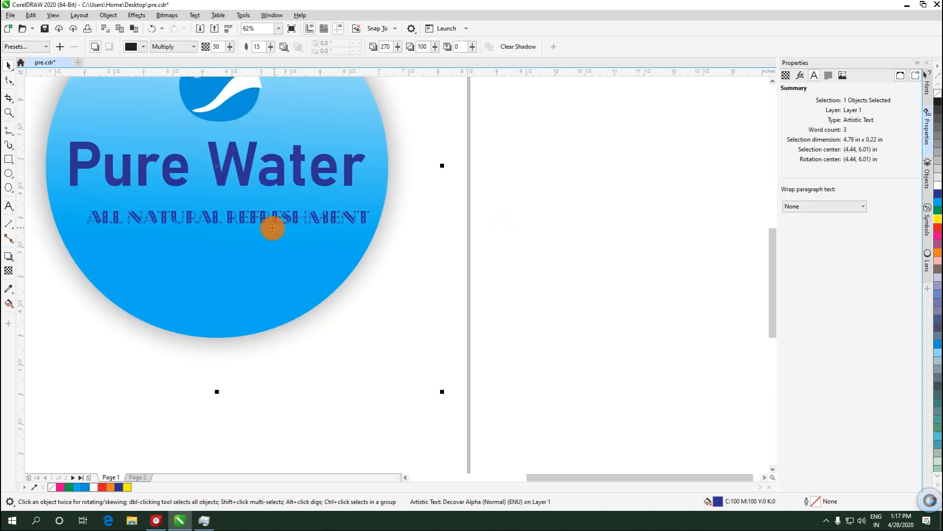
scroll(271, 219, "up", 2)
scroll(271, 218, "up", 1)
scroll(297, 215, "down", 1)
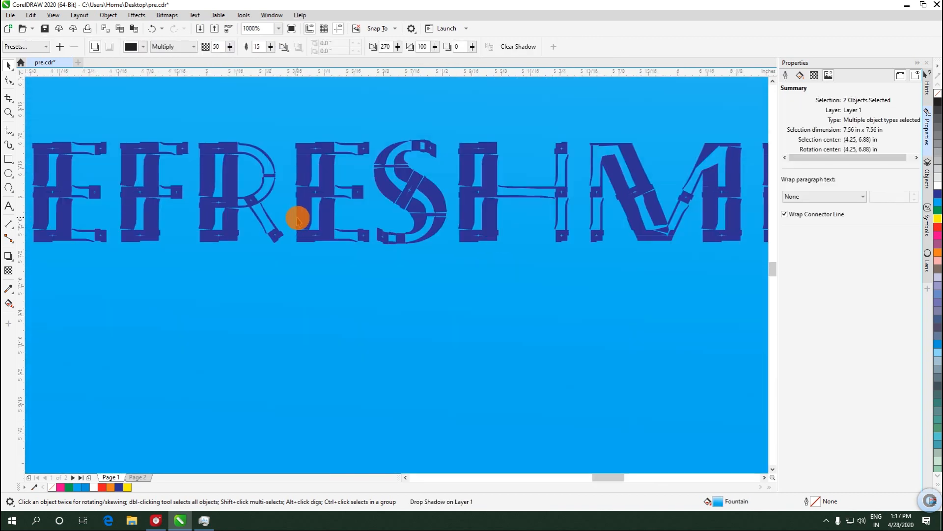
scroll(300, 216, "down", 2)
scroll(299, 221, "down", 2)
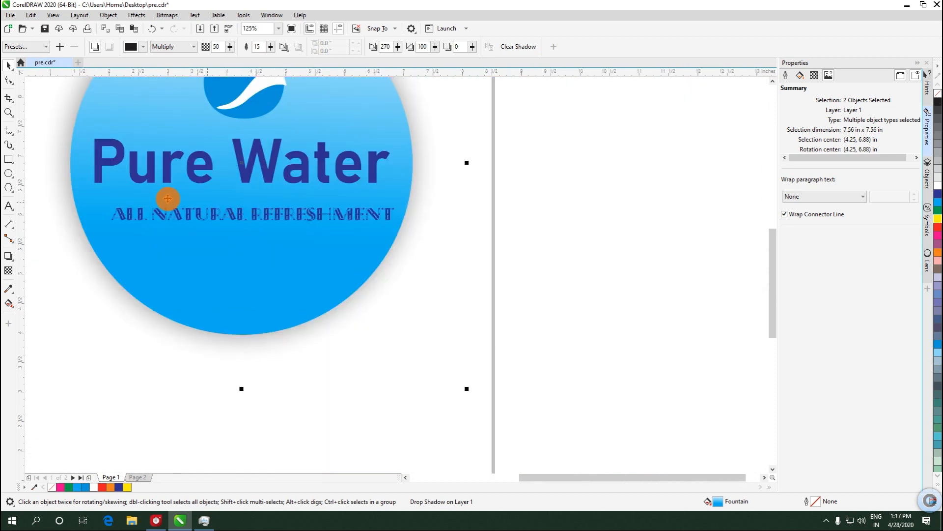
Examine the tagline's variable font settings in both places where they are offered
left_click(488, 213)
left_click(376, 219)
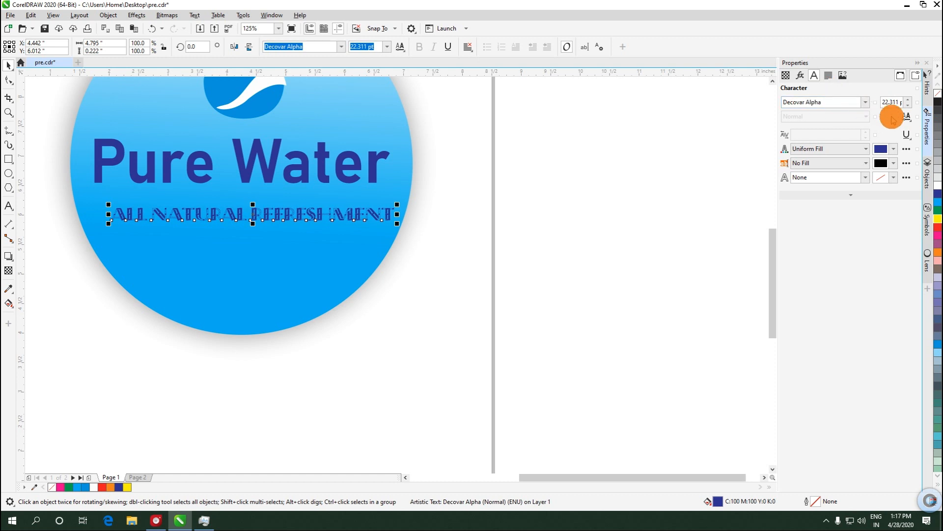
left_click(907, 119)
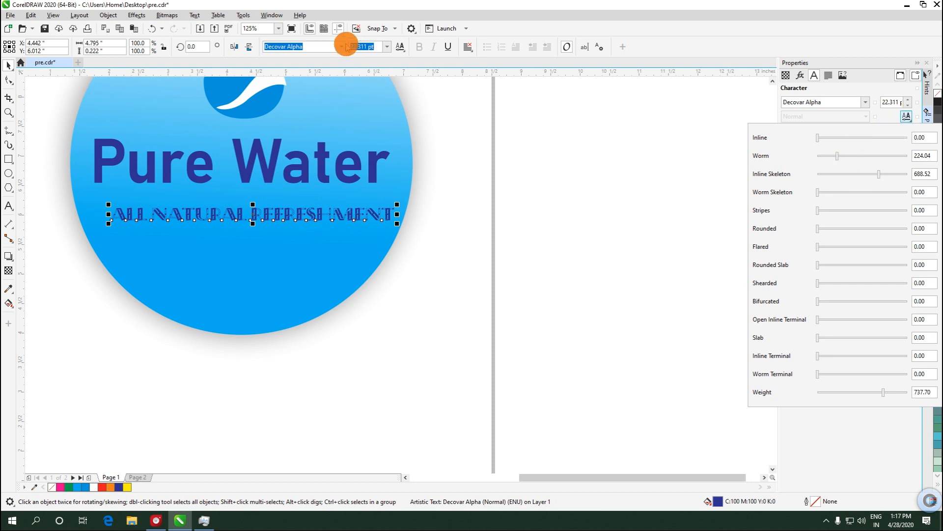
left_click(402, 47)
left_click(402, 46)
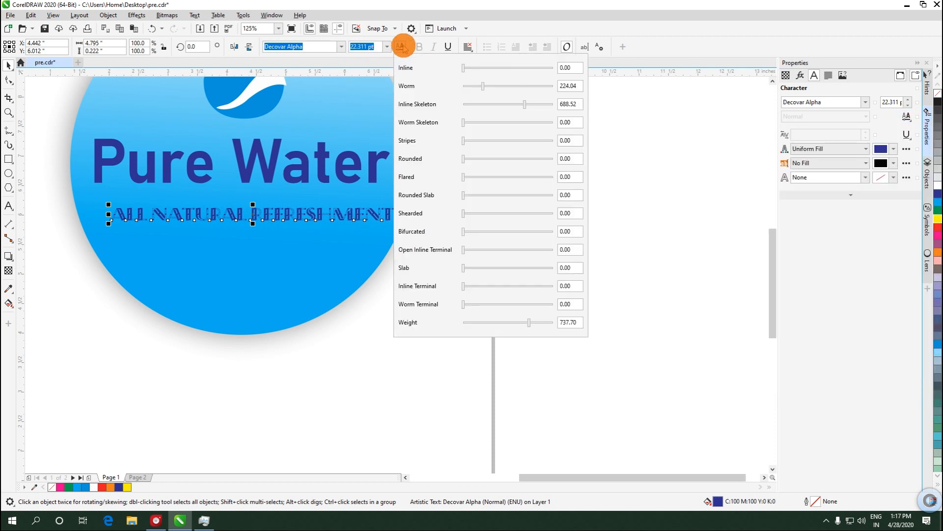
left_click(907, 116)
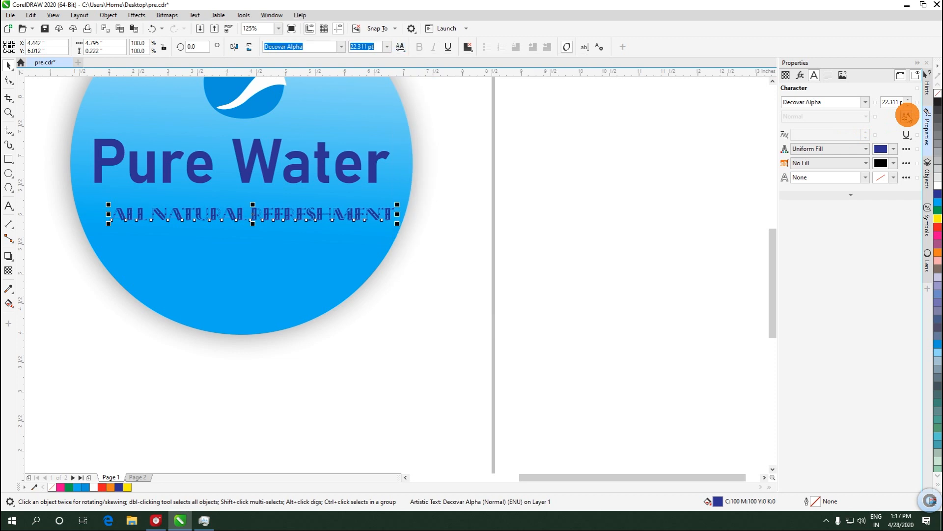
left_click(908, 116)
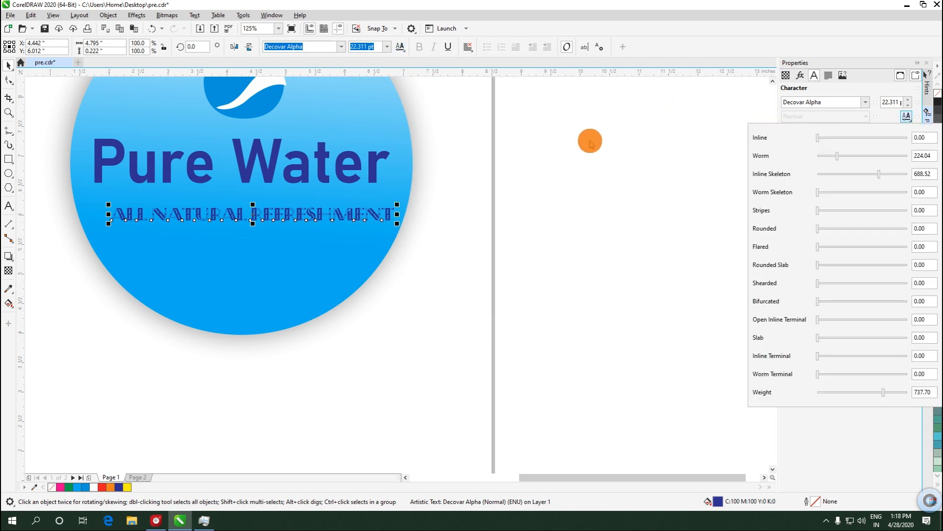
left_click(590, 143)
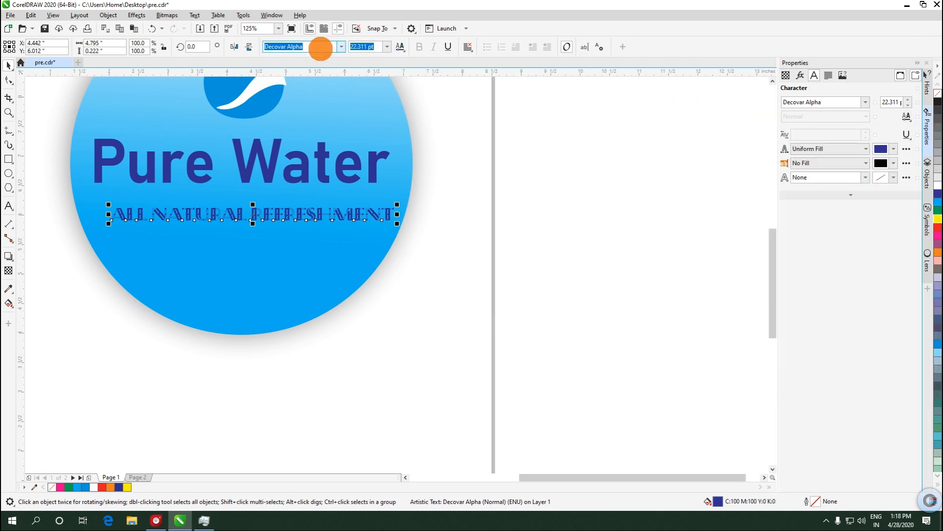
Change the tagline's font to DFHeiUBold-B5 and check its character properties for variable font options
left_click(342, 48)
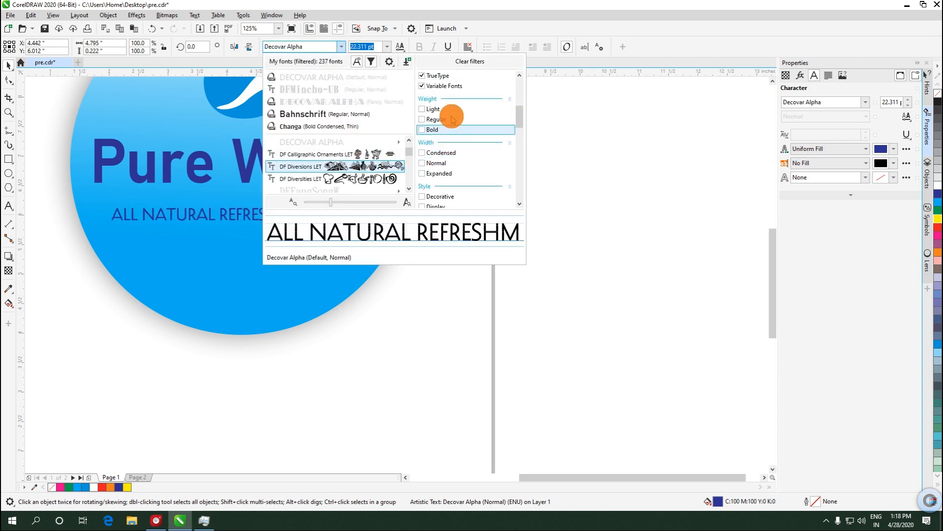
scroll(344, 167, "up", 2)
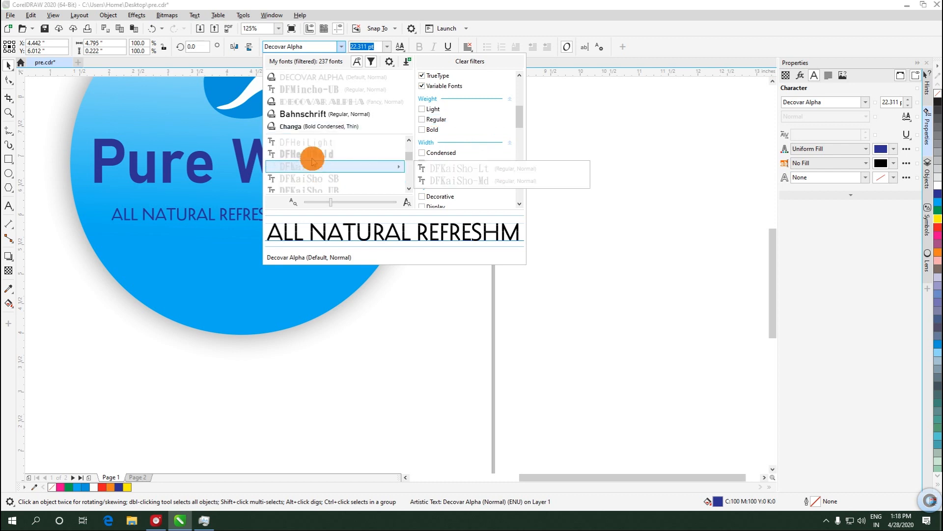
left_click(311, 155)
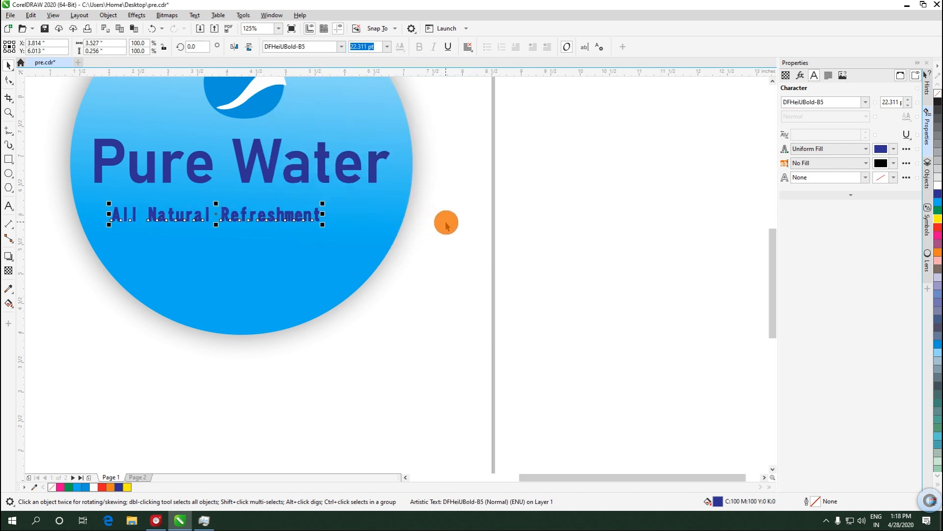
left_click(310, 218)
left_click(315, 222, "ctrl")
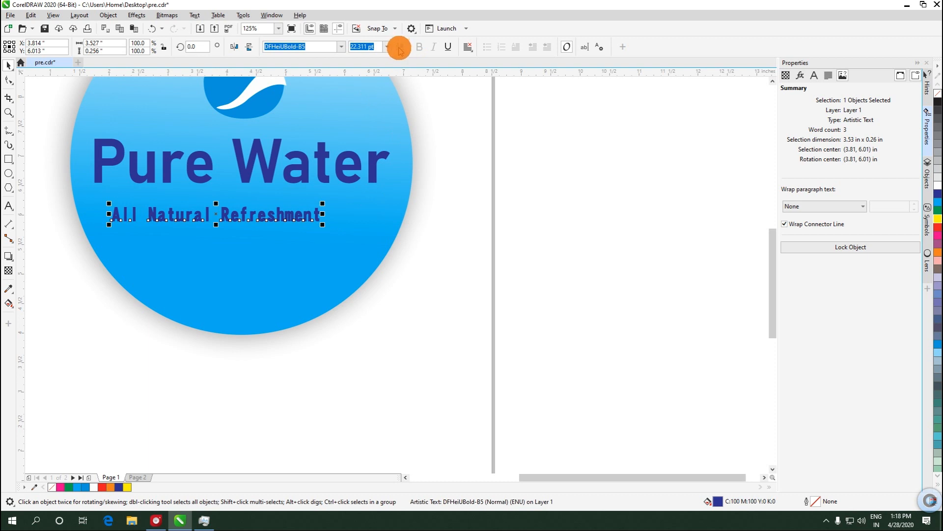
left_click(814, 75)
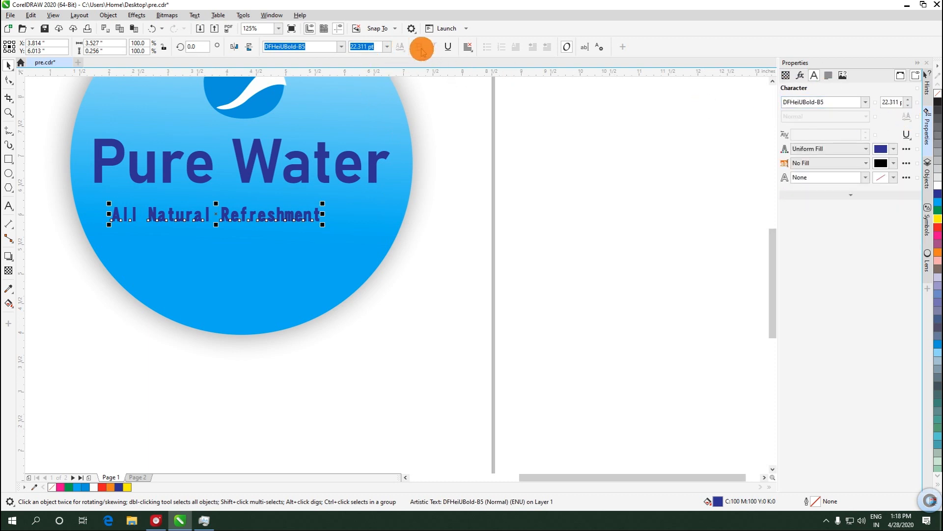
left_click(342, 47)
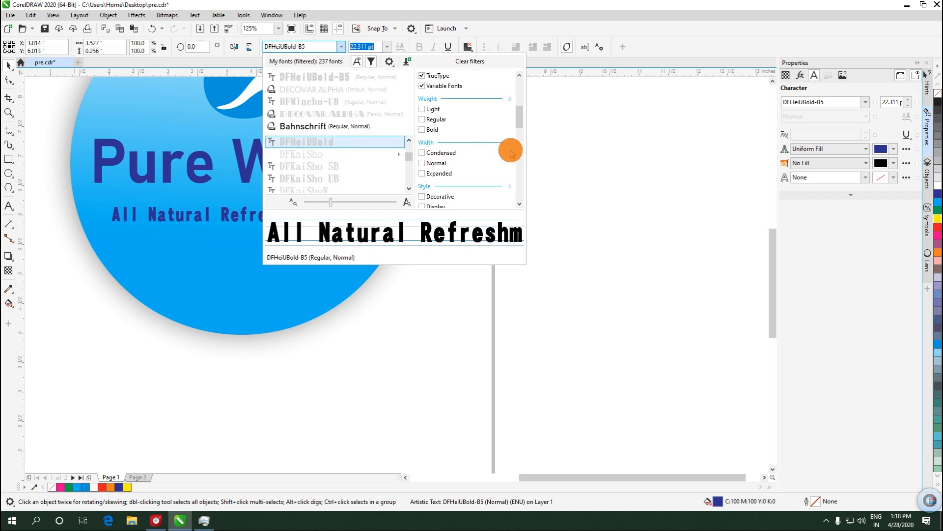
mouse_move(379, 156)
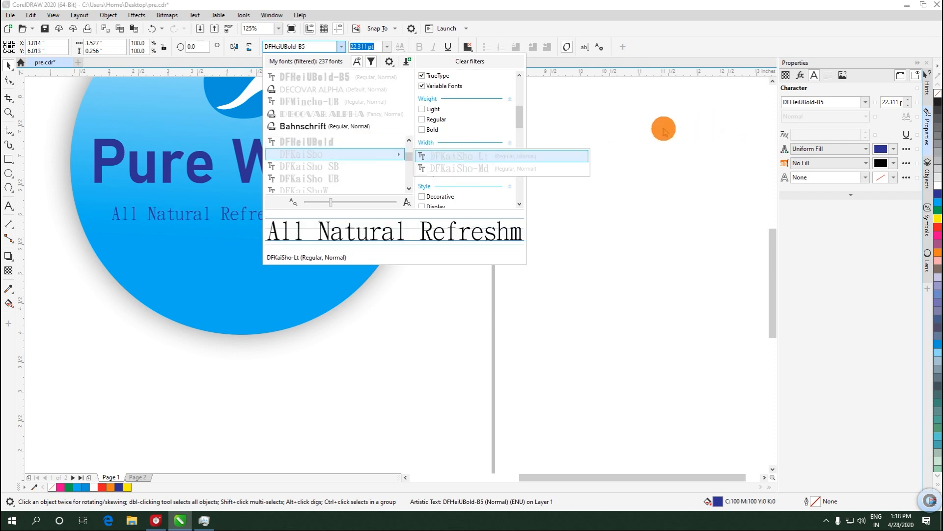
key("Escape")
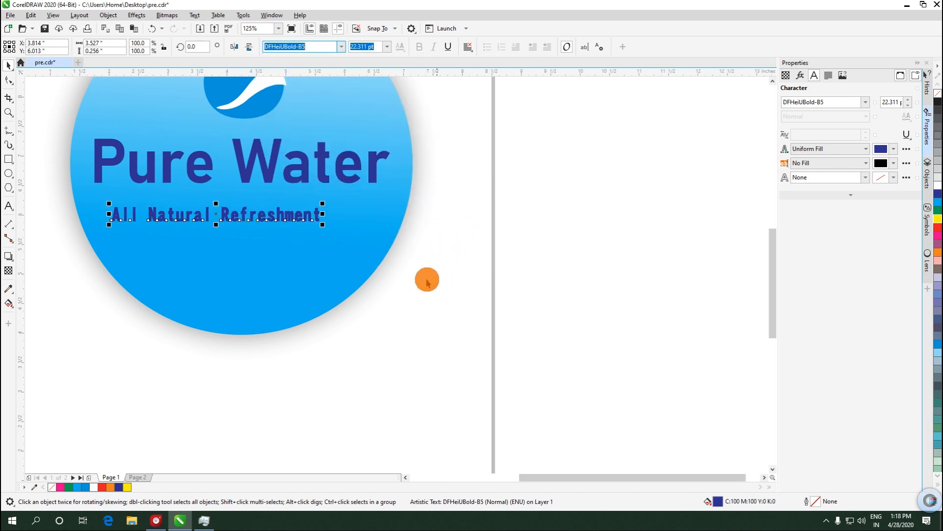
Change the tagline's font to the default Decovar Alpha and set its variable weight to 573.77
left_click(343, 46)
left_click(332, 89)
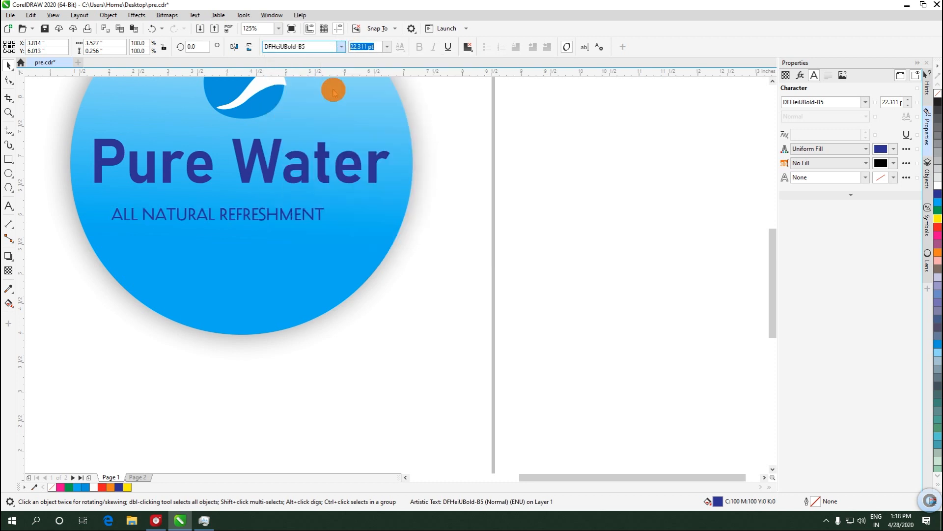
left_click(400, 46)
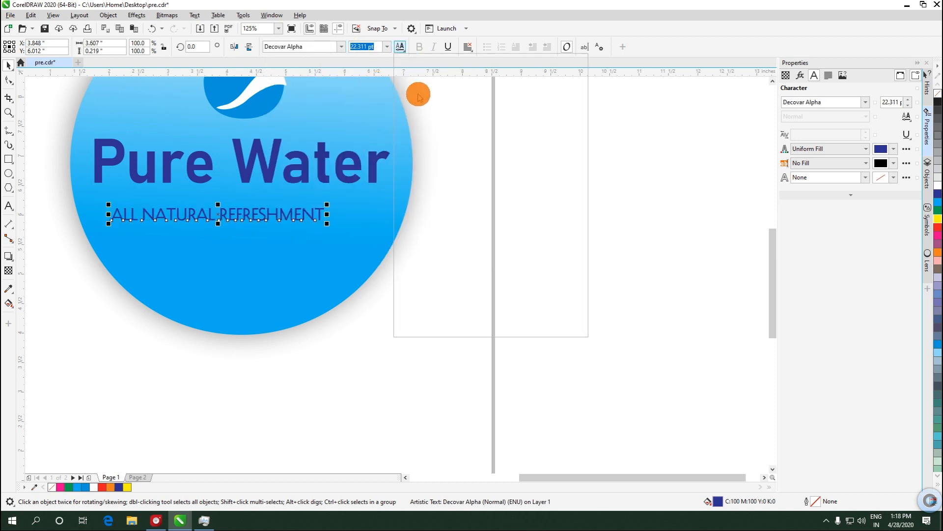
left_click_drag(463, 322, 529, 330)
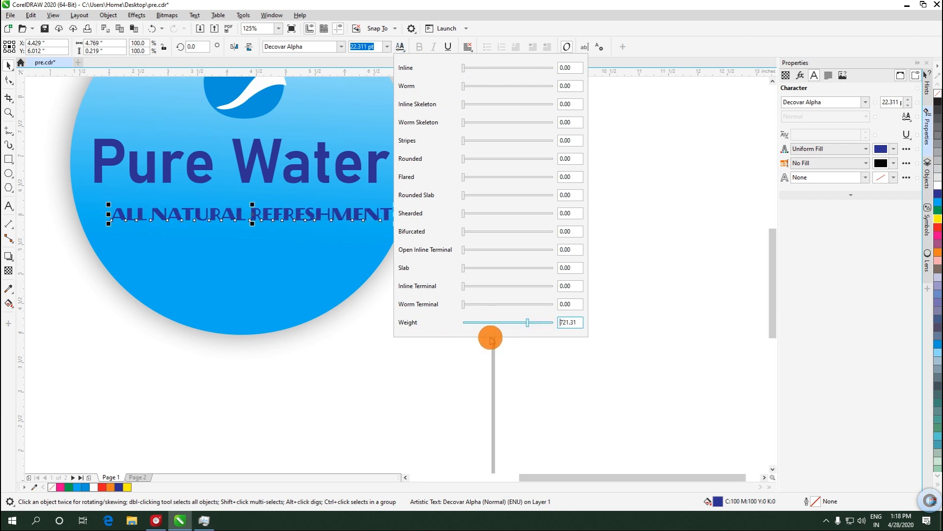
left_click_drag(528, 324, 515, 323)
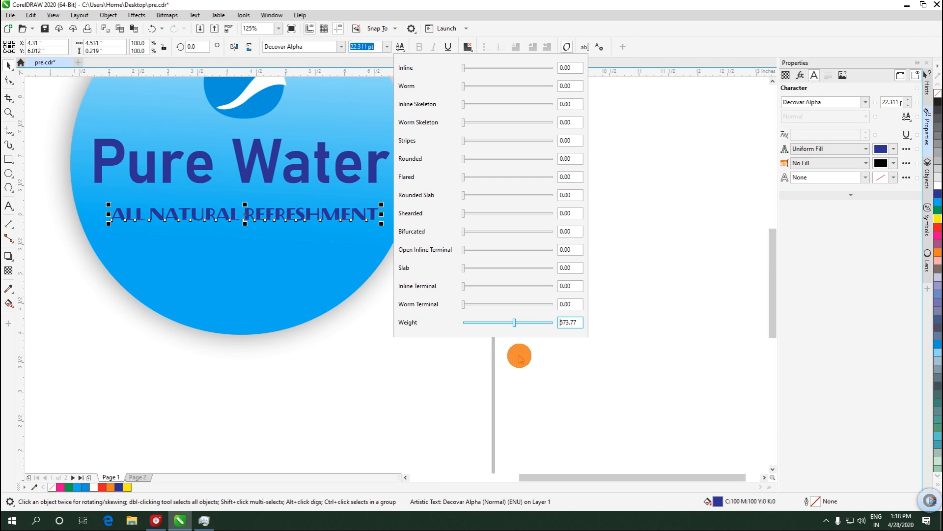
left_click(369, 375)
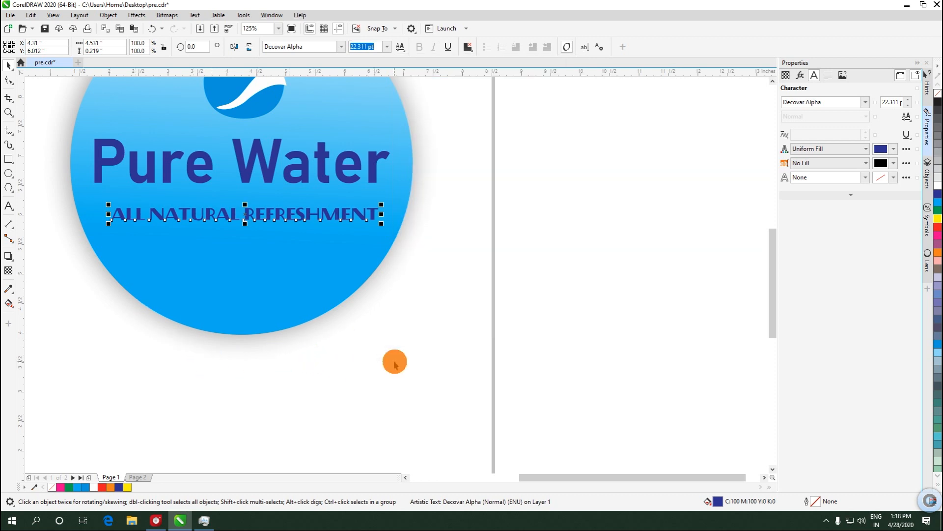
Switch to page 2 of the document
left_click(148, 477)
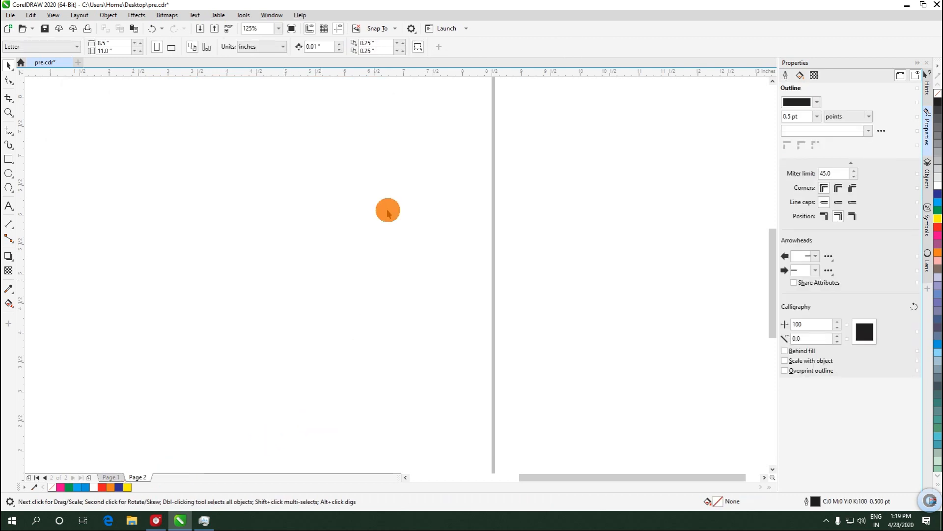
Import the bird photo 7A715AD8-449D-4B5A-ABA2C5D92D9B5A21_source.png onto page 2 at its original size
scroll(401, 221, "down", 2)
scroll(296, 254, "down", 1)
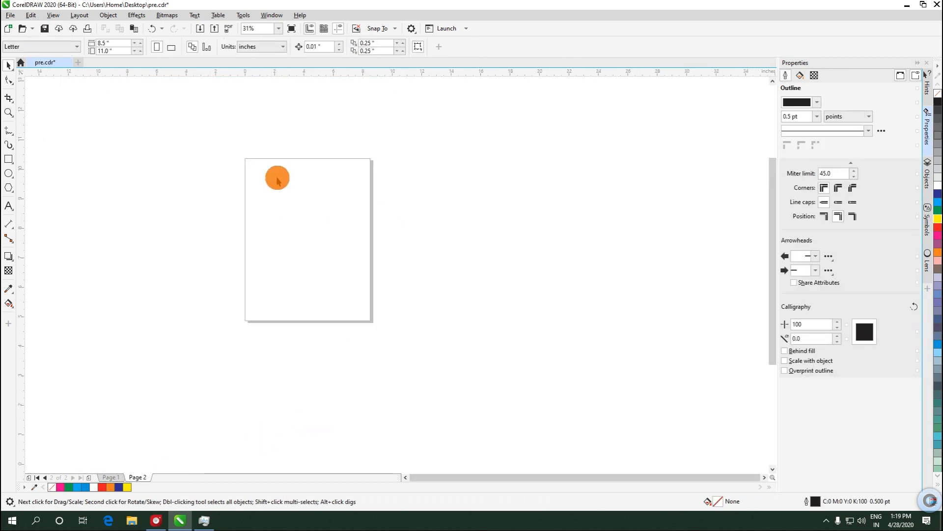
scroll(276, 177, "up", 1)
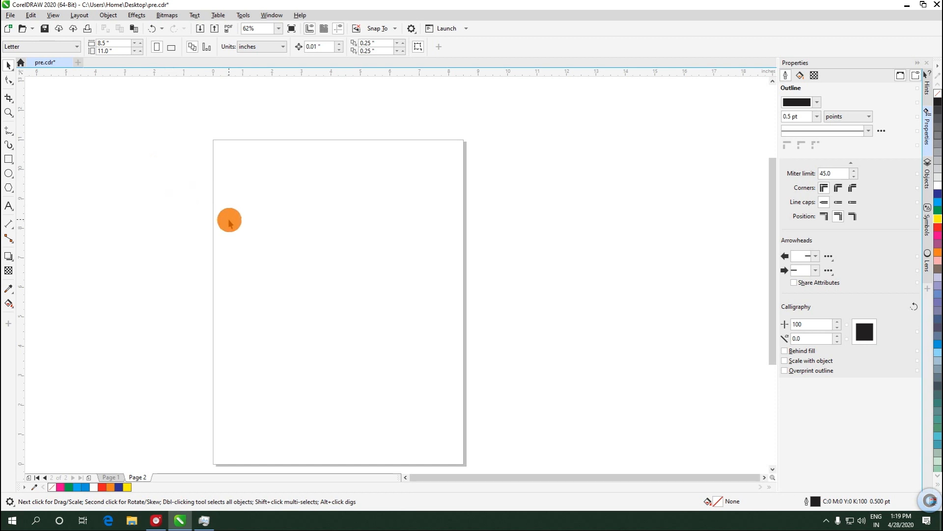
left_click(11, 15)
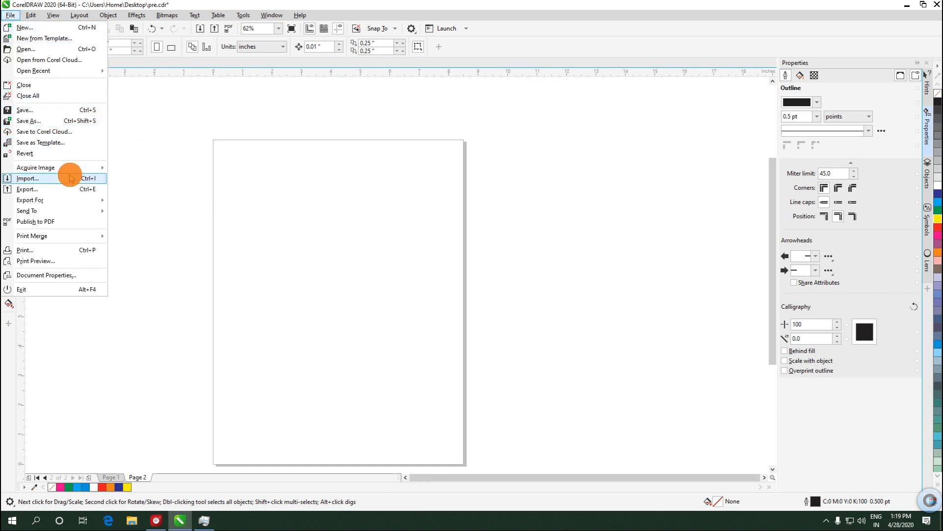
left_click(129, 193)
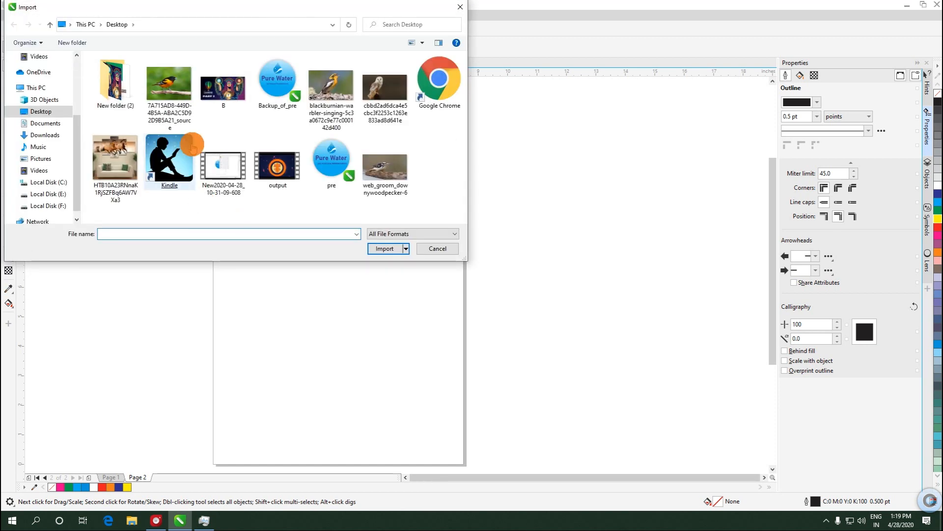
double_click(189, 87)
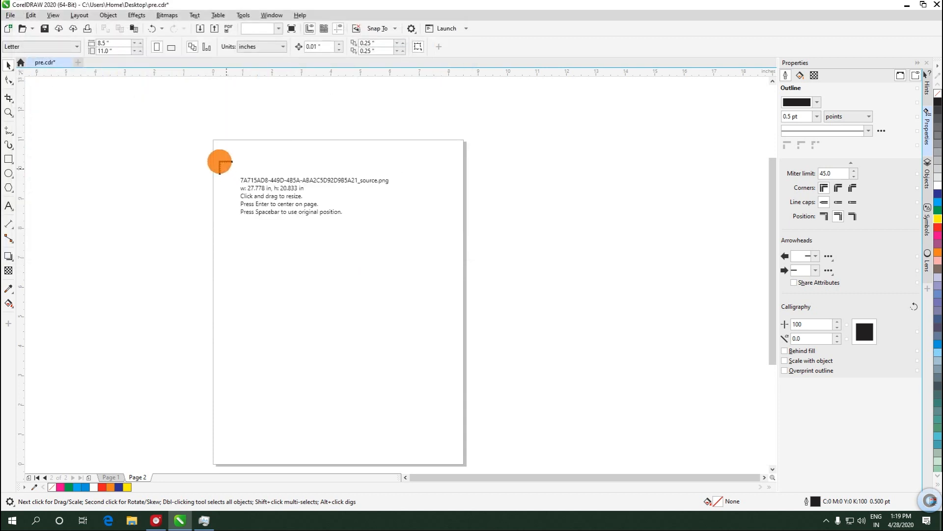
left_click(201, 134)
scroll(184, 129, "down", 2)
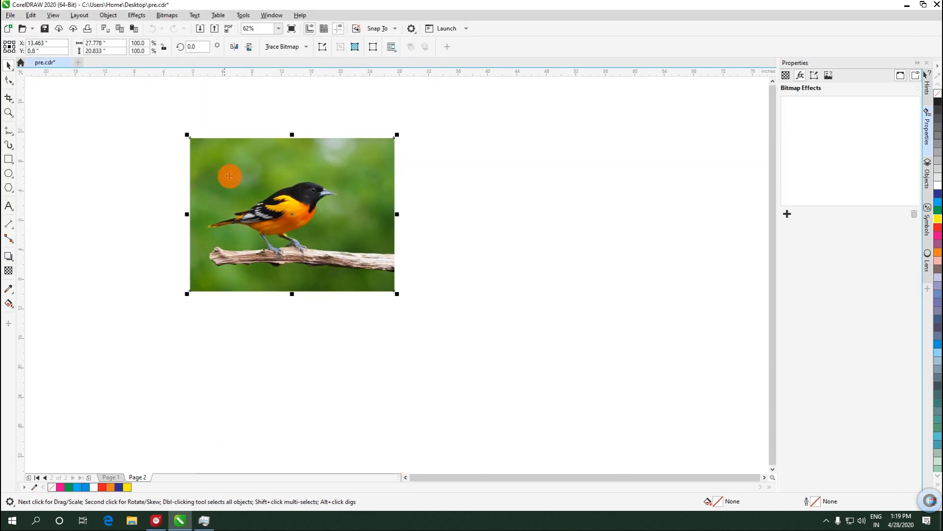
scroll(271, 211, "up", 1)
scroll(297, 224, "down", 1)
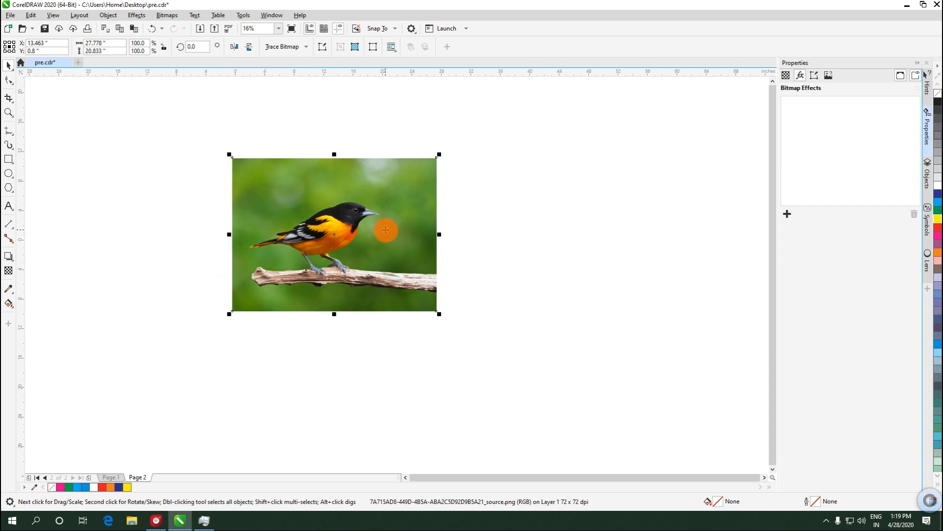
Open the imported bird bitmap for editing in Corel PHOTO-PAINT
right_click(322, 181)
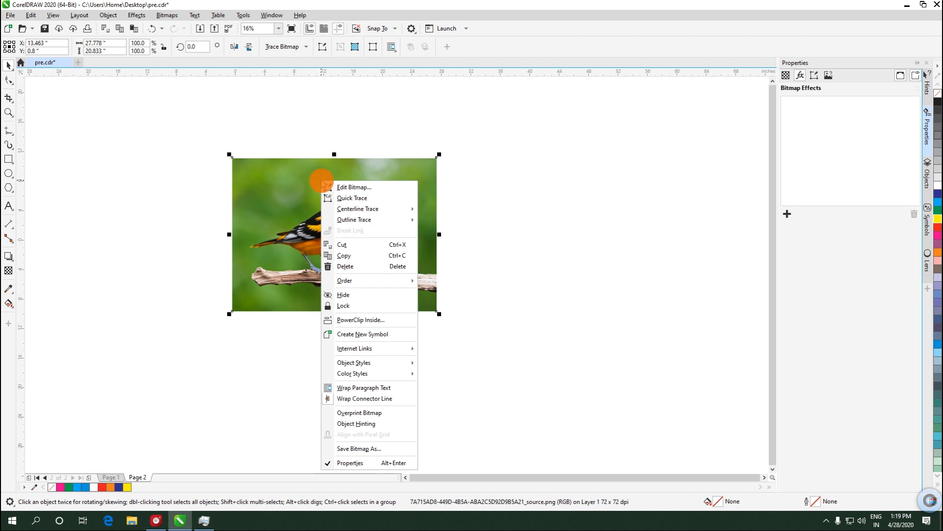
left_click(355, 187)
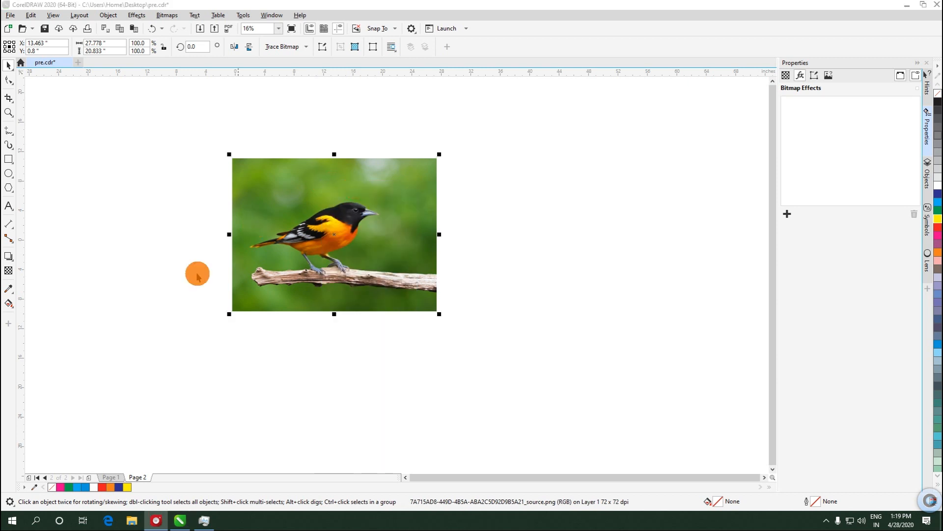
left_click(161, 520)
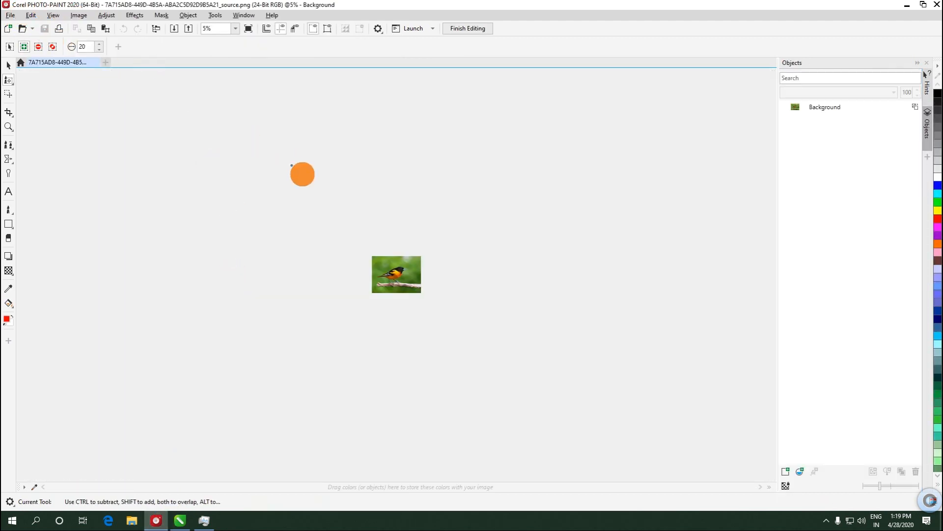
scroll(398, 275, "up", 3)
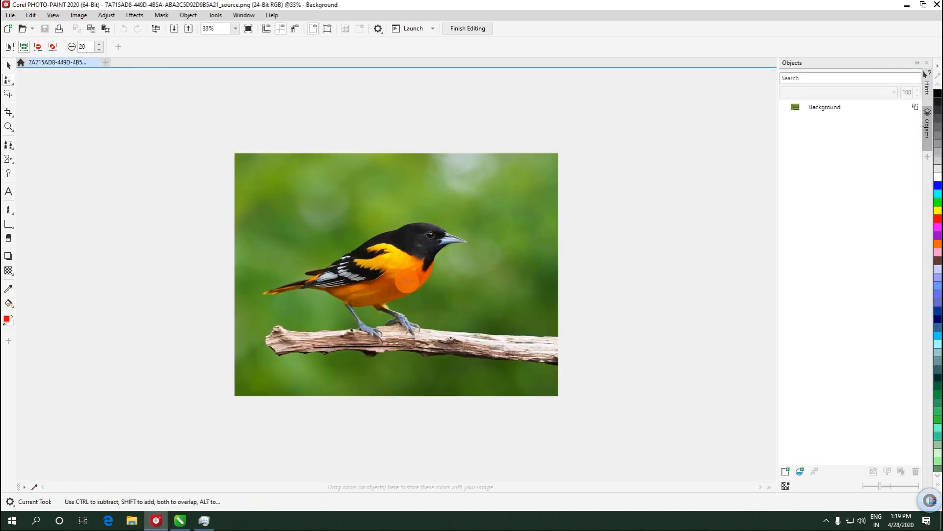
scroll(337, 242, "up", 1)
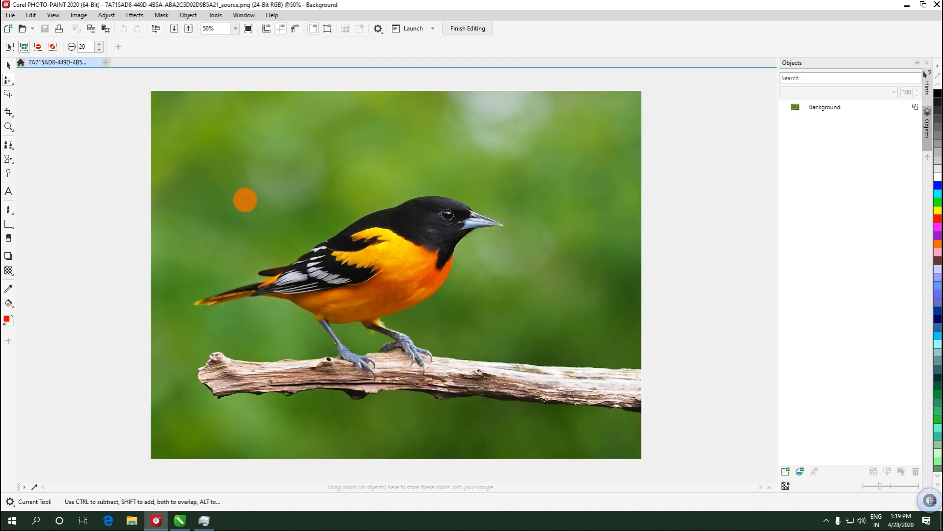
Mask the green background around the bird and branch using the Smart Selection Mask with a brush size of 200
left_click(10, 81)
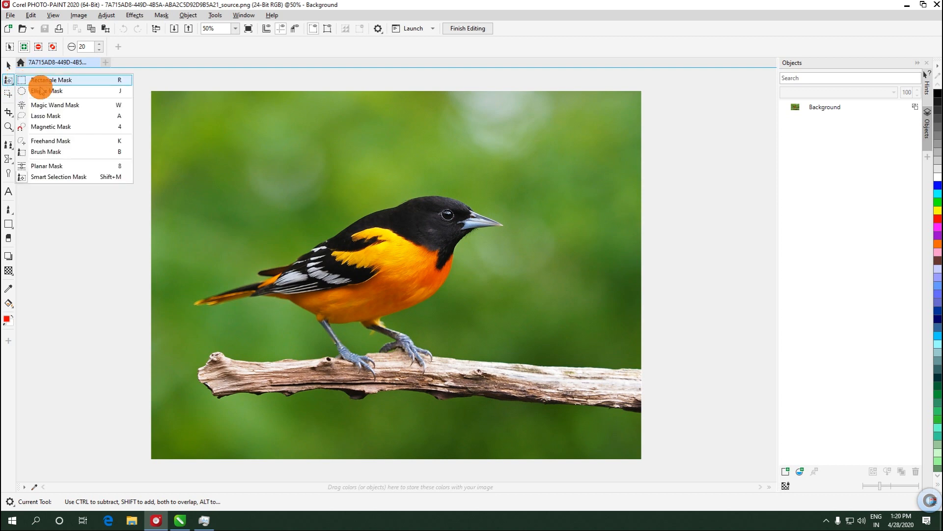
left_click(73, 178)
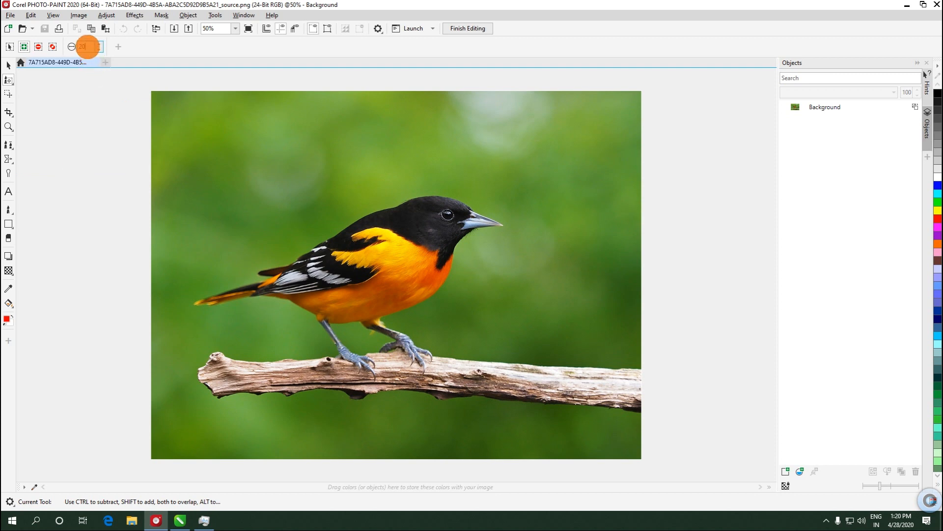
left_click_drag(87, 46, 74, 47)
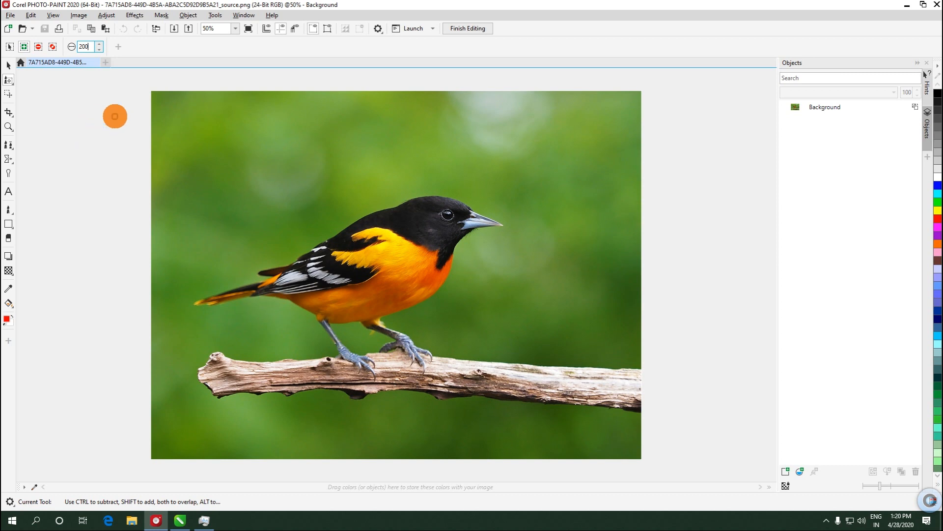
key("Return")
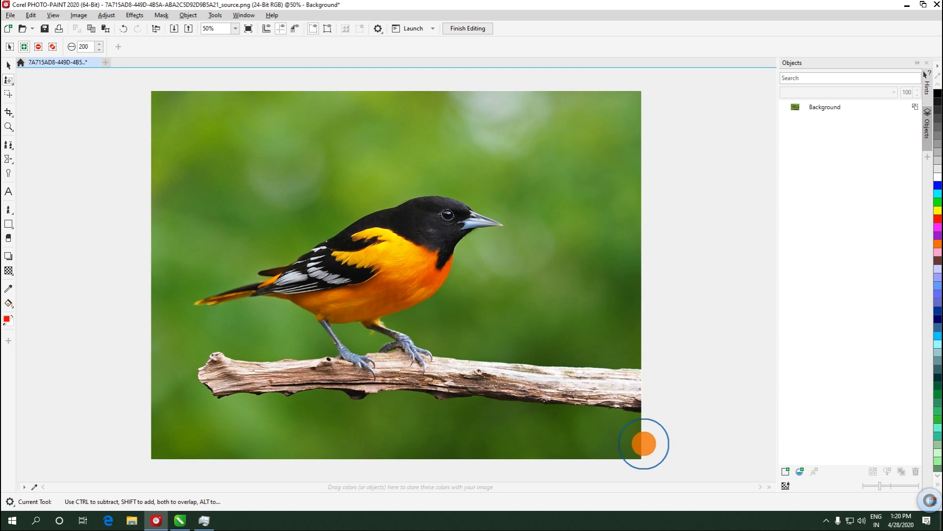
mouse_move(644, 443)
left_mouse_down()
mouse_move(166, 447)
mouse_move(156, 418)
mouse_move(159, 330)
mouse_move(181, 182)
mouse_move(229, 148)
mouse_move(268, 145)
mouse_move(261, 136)
mouse_move(233, 173)
mouse_move(220, 218)
mouse_move(247, 225)
mouse_move(321, 168)
mouse_move(402, 141)
mouse_move(571, 152)
mouse_move(595, 182)
mouse_move(585, 232)
mouse_move(483, 288)
mouse_move(471, 312)
mouse_move(667, 340)
mouse_move(781, 330)
left_mouse_up()
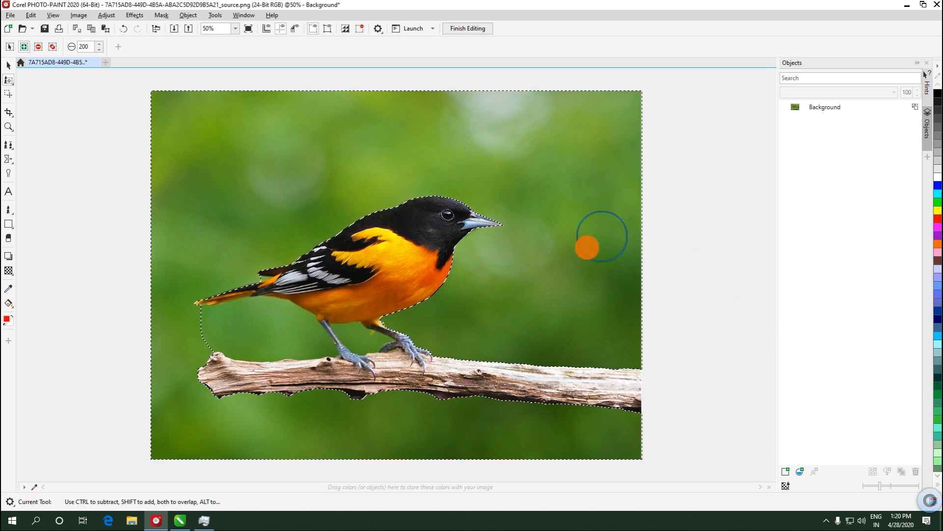
Check the mask edge around the head and add the green area between the tail and the branch to the mask
scroll(440, 97, "up", 1)
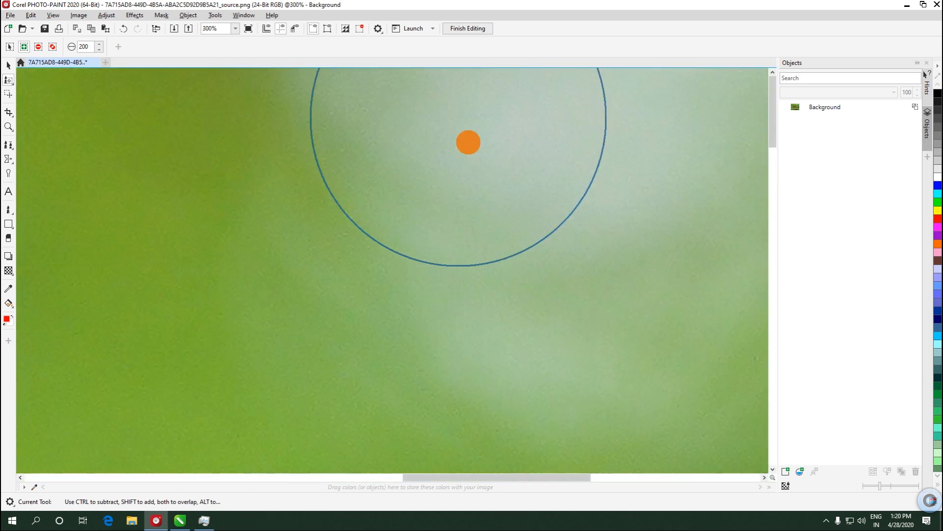
scroll(457, 238, "down", 1)
scroll(455, 227, "up", 3)
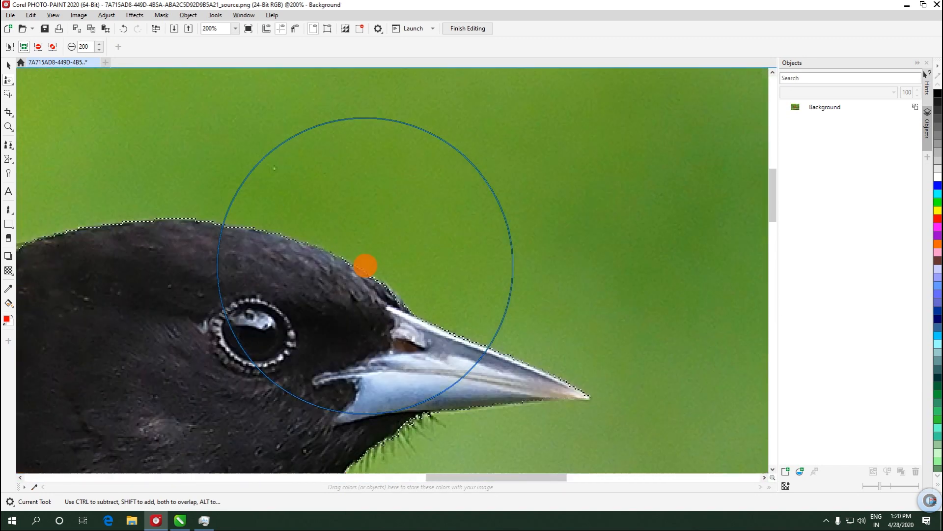
scroll(409, 238, "down", 4)
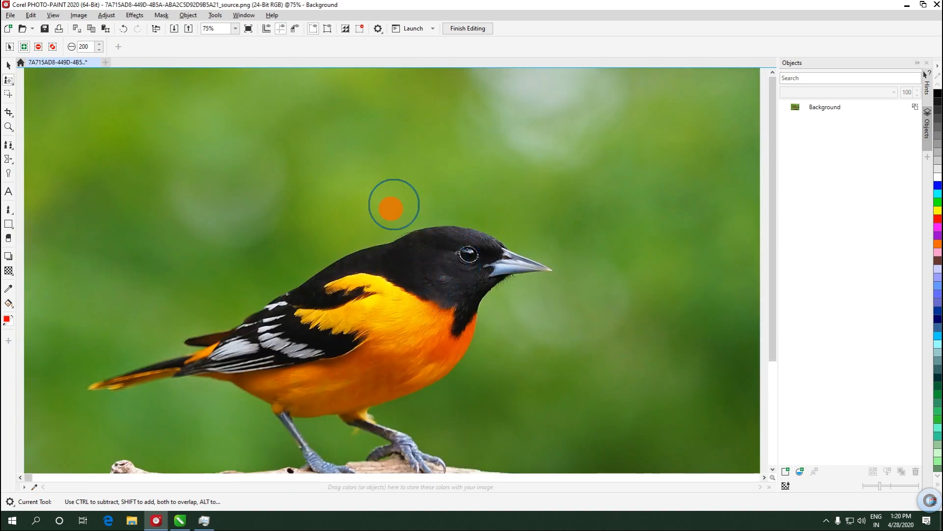
scroll(294, 329, "up", 2)
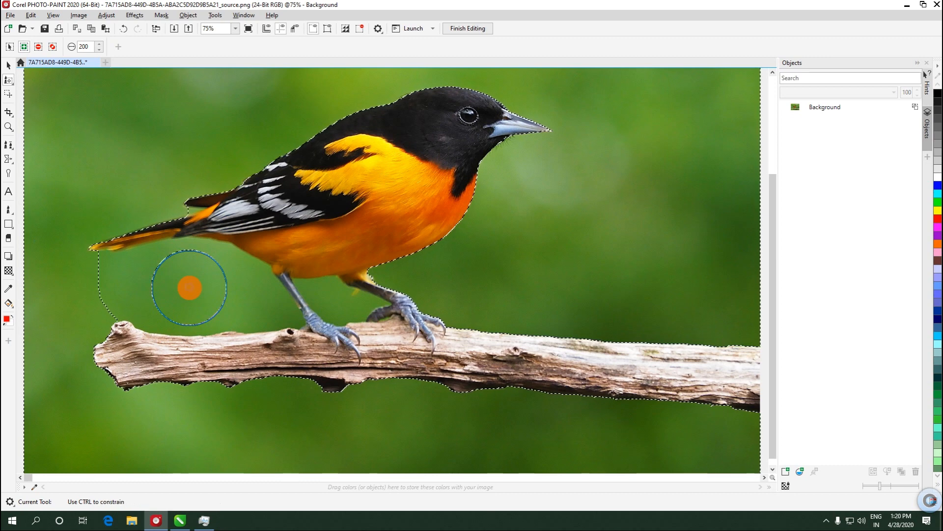
left_click(189, 287)
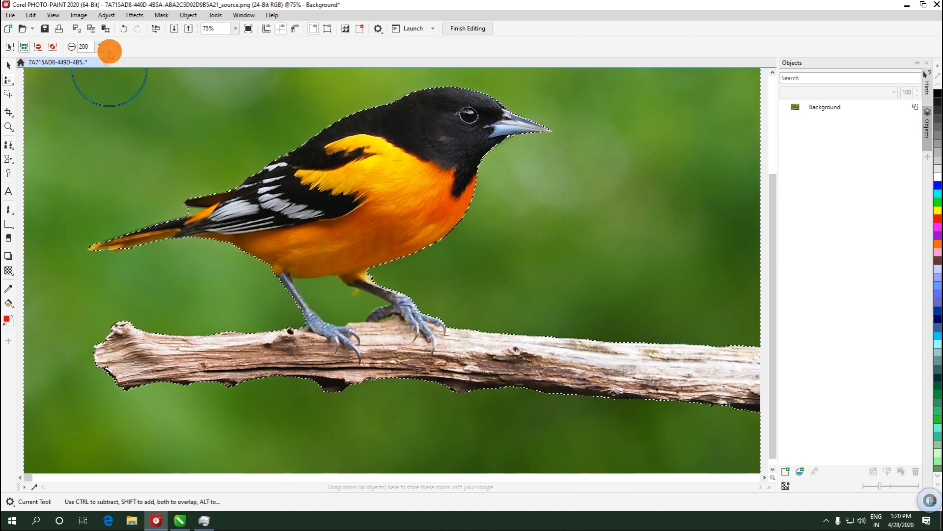
Set the Smart Selection Mask brush size to 15 and add the narrow gap between the tail and wing tip to the mask
double_click(88, 46)
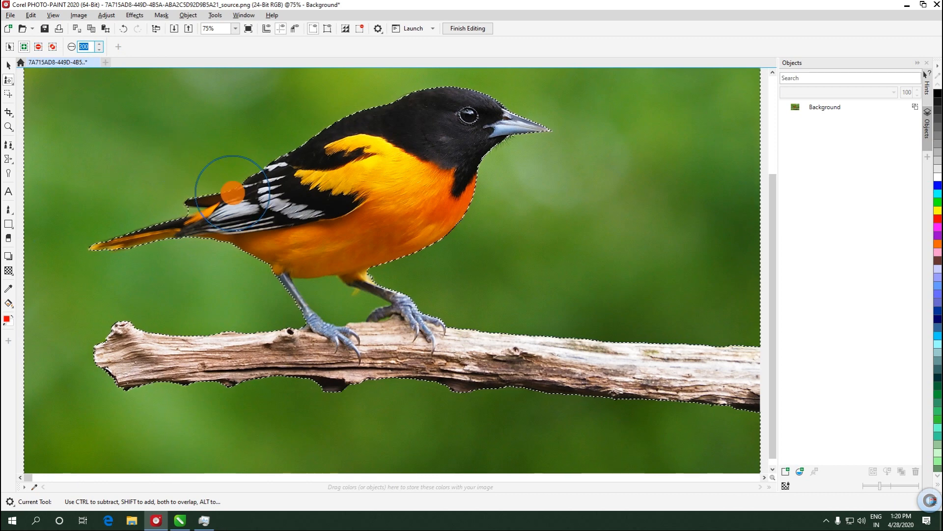
type("15")
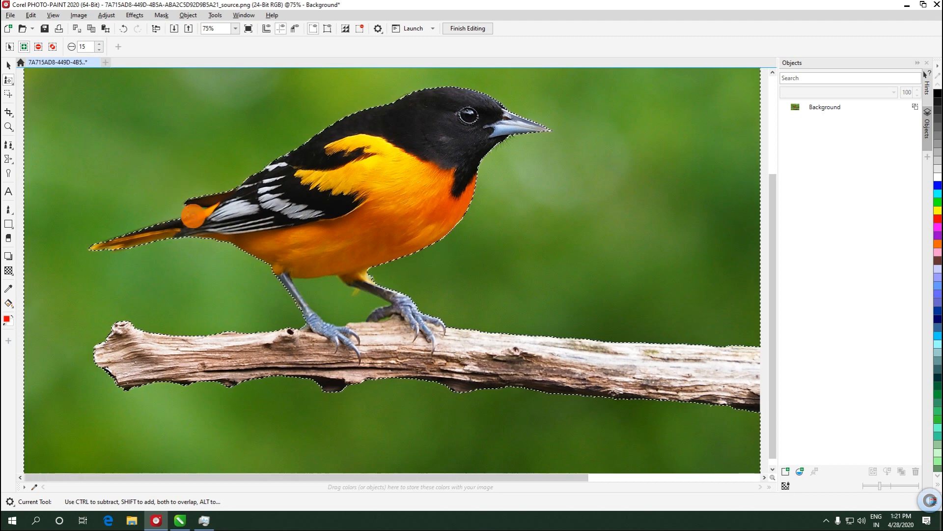
key("ctrl+1")
scroll(251, 272, "up", 2)
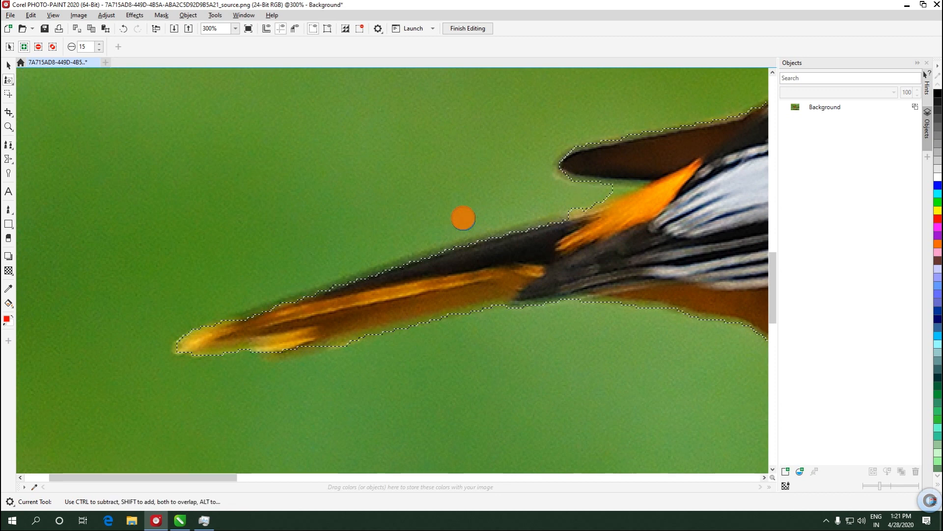
left_click_drag(580, 204, 608, 191)
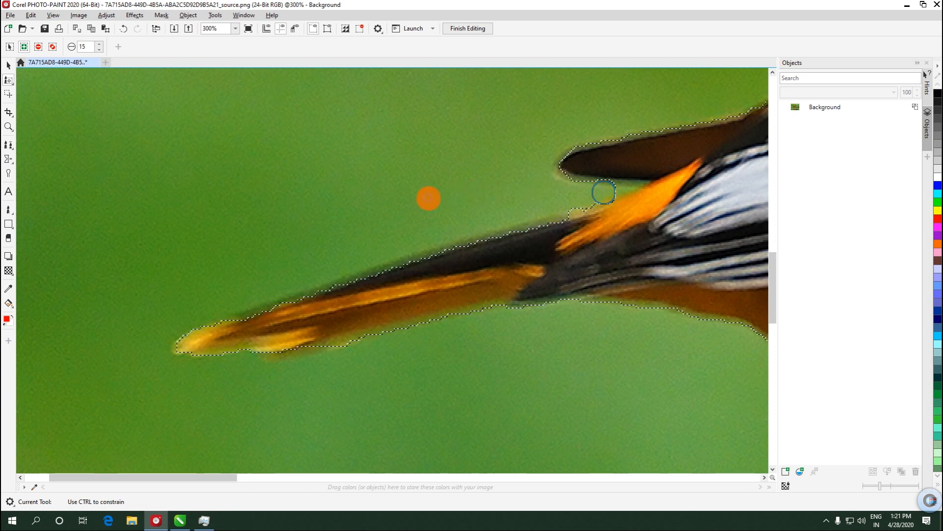
scroll(314, 182, "down", 2)
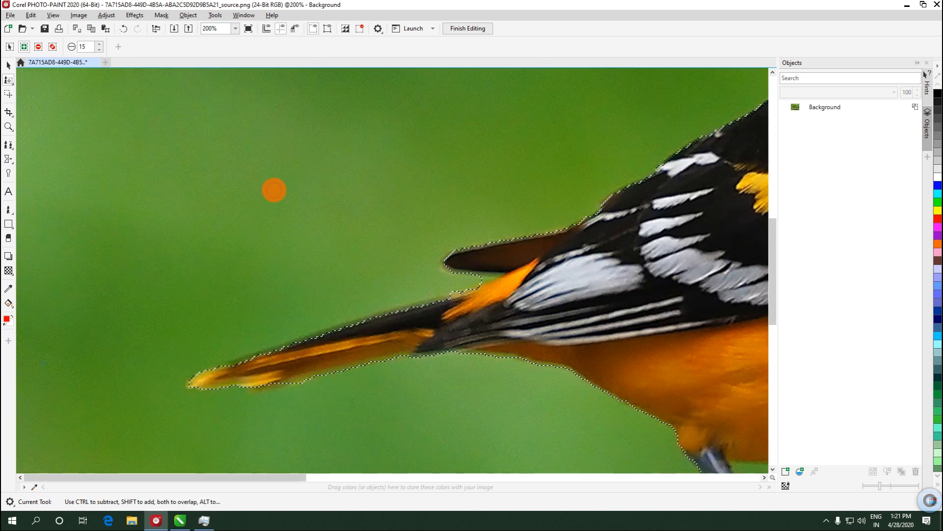
Add the green background enclosed between the bird's legs to the mask
scroll(314, 236, "down", 6)
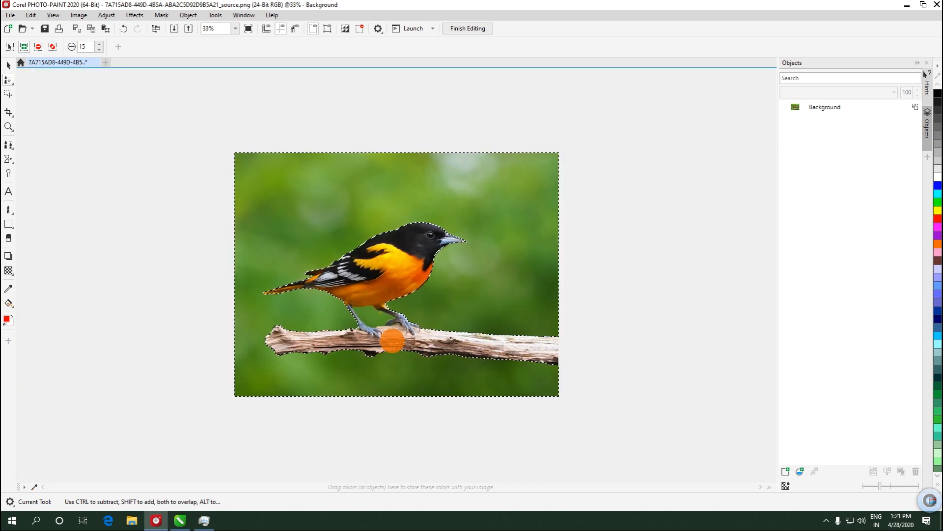
scroll(386, 330, "up", 1)
scroll(392, 328, "up", 5)
left_click_drag(401, 177, 378, 148)
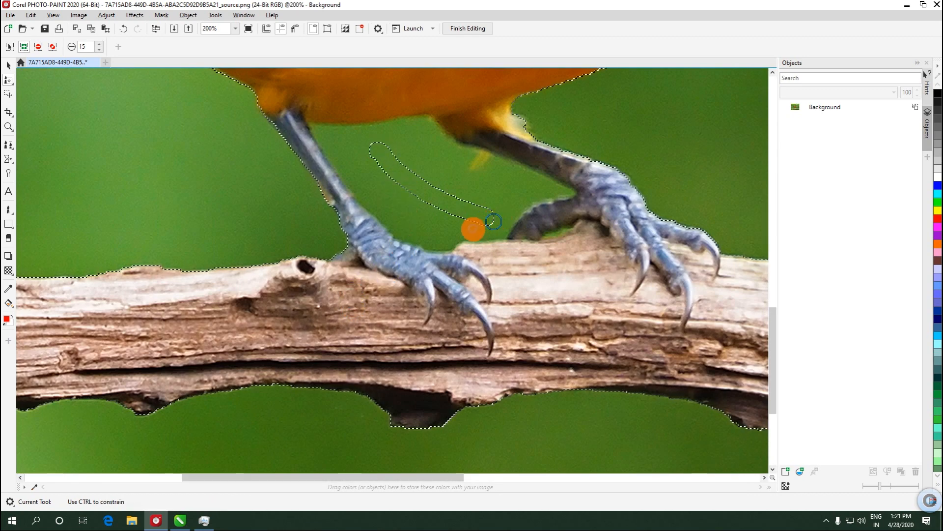
left_click_drag(494, 221, 469, 224)
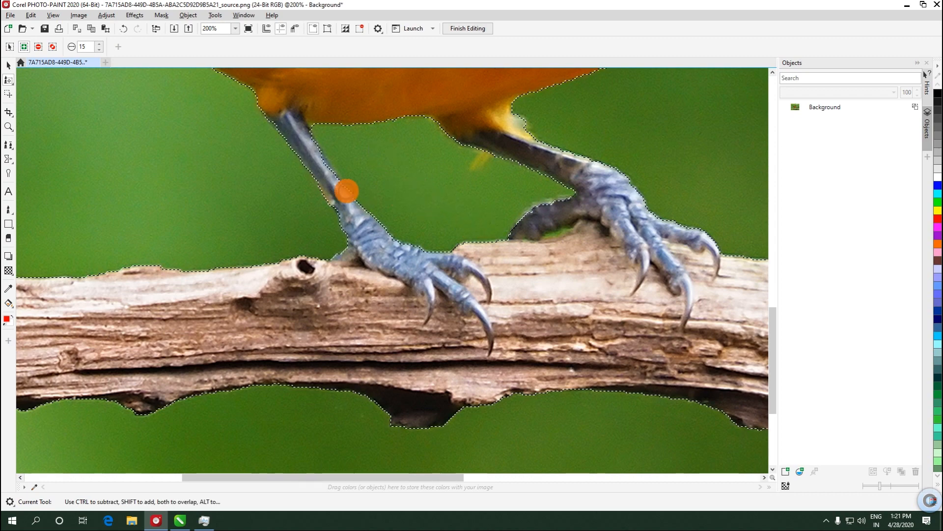
Invert the mask to select the bird and branch, and finish editing with the changes saved
scroll(363, 199, "down", 1)
scroll(364, 198, "down", 1)
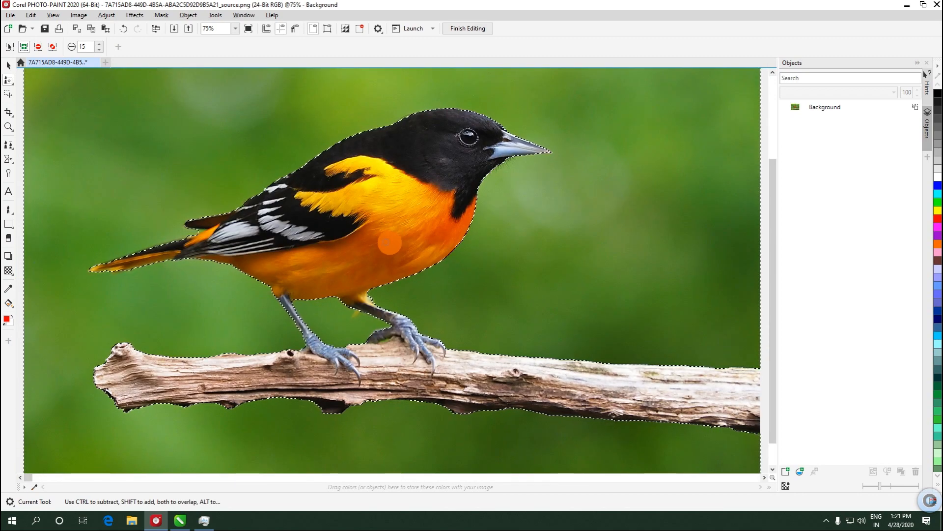
scroll(385, 219, "down", 1)
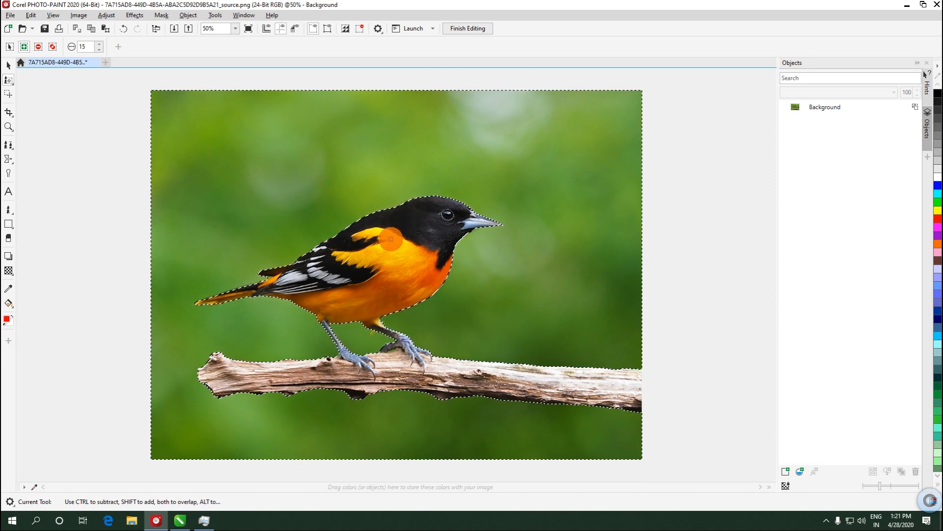
left_click(346, 29)
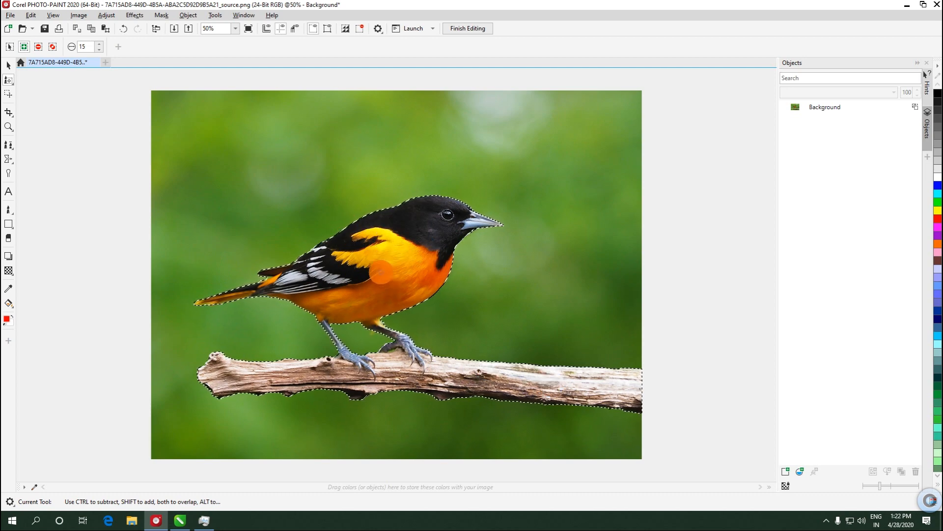
left_click(467, 29)
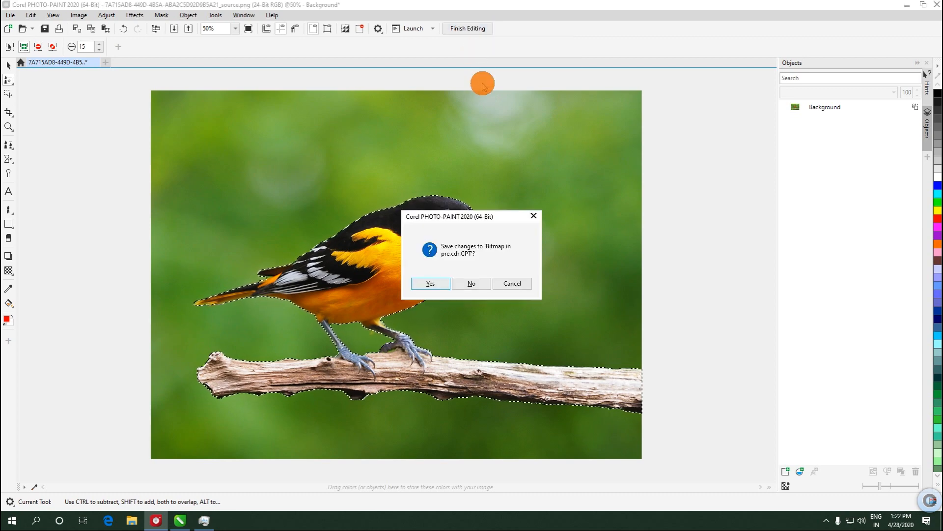
left_click(431, 283)
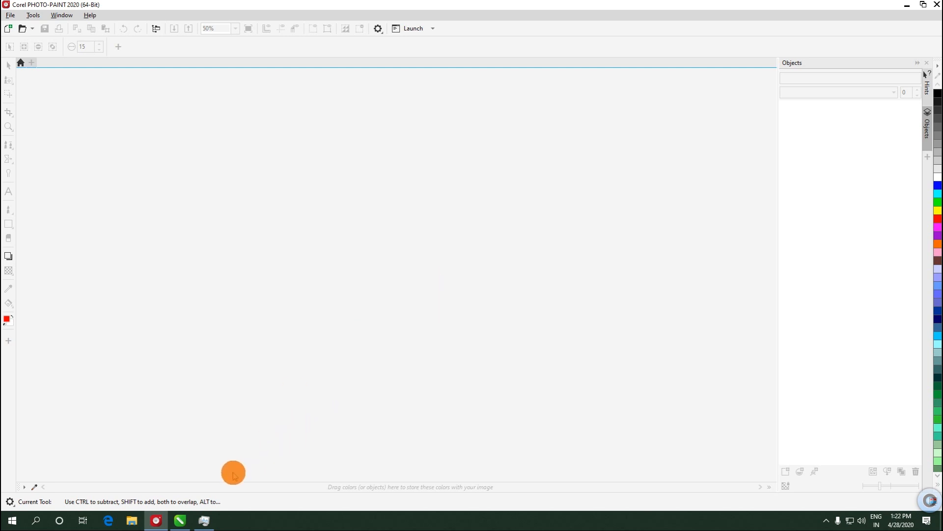
Switch to CorelDRAW and examine the edges of the cut-out bird and branch up close
left_click(181, 520)
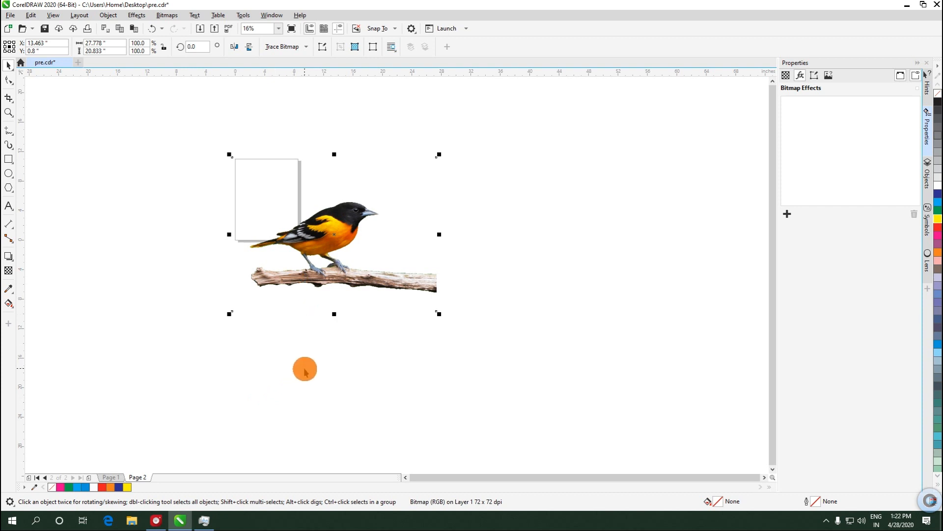
left_click(303, 370)
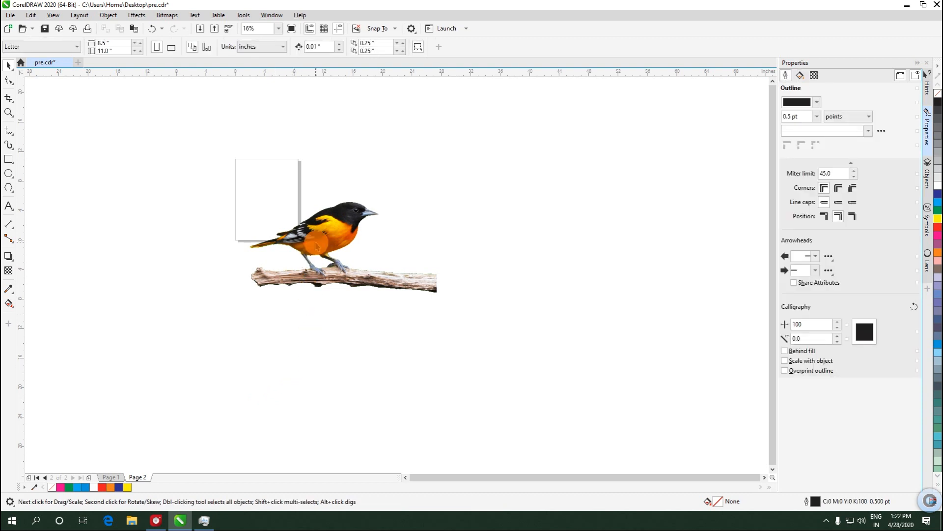
left_click(341, 287)
scroll(327, 207, "up", 5)
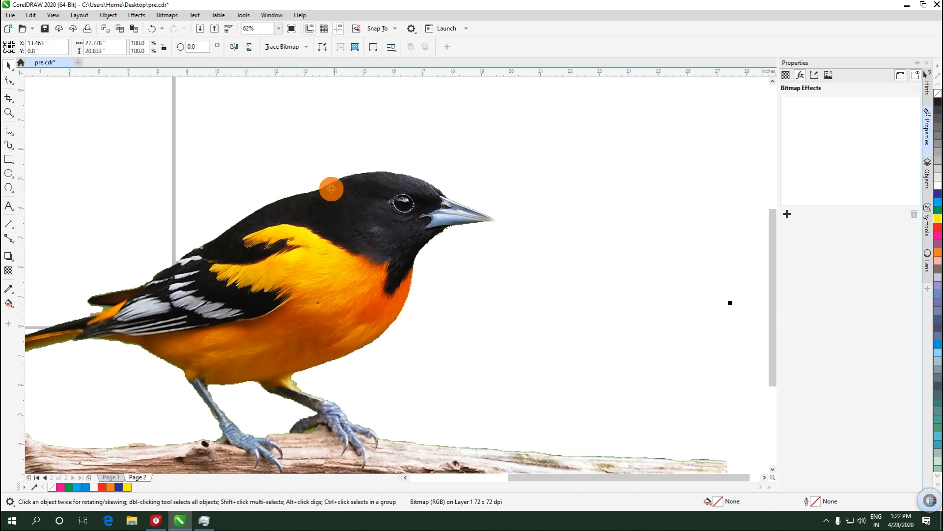
scroll(325, 194, "down", 6)
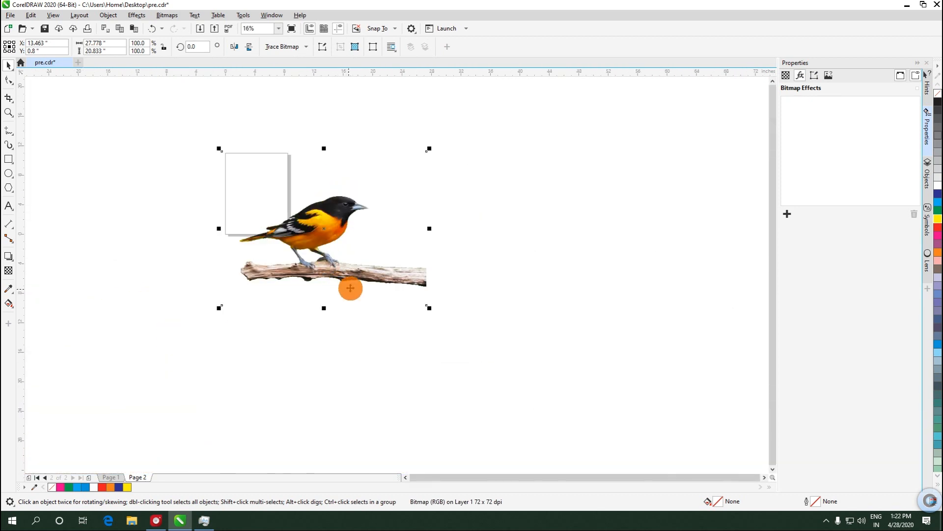
scroll(395, 300, "up", 2)
scroll(395, 300, "down", 2)
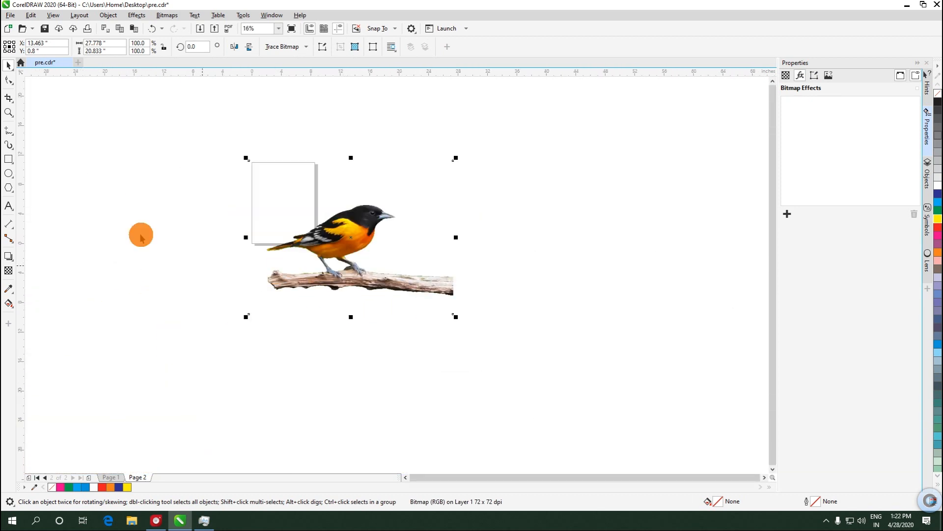
left_click(69, 201)
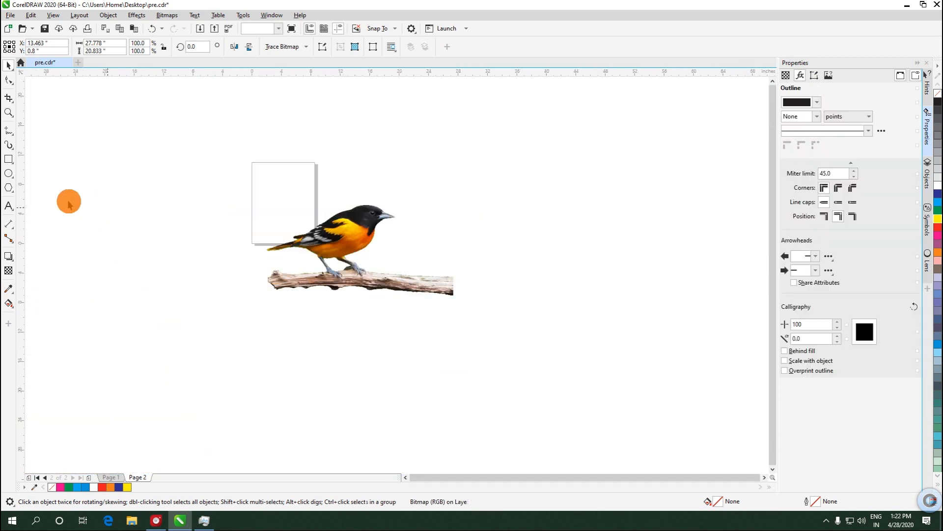
Draw a rectangle about 27 by 22 inches around the bird and branch and fill it green
left_click(9, 160)
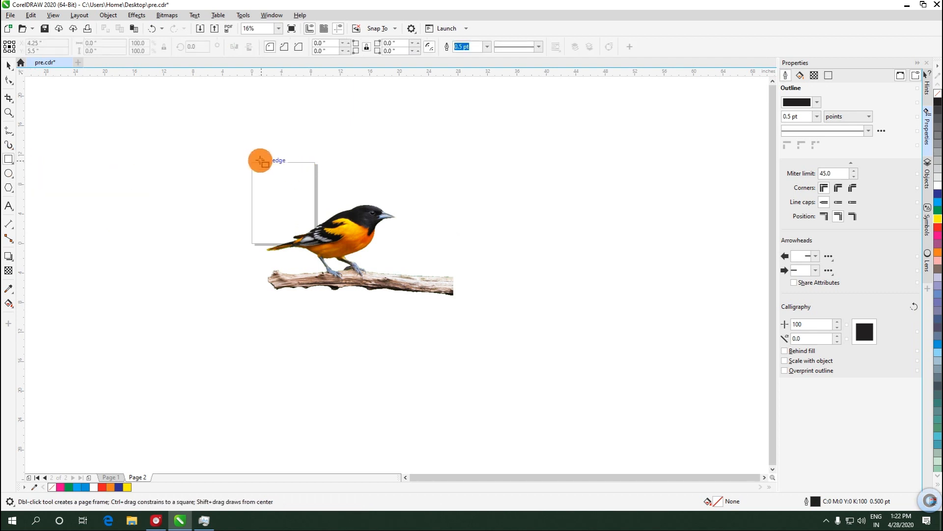
left_click_drag(255, 143, 453, 304)
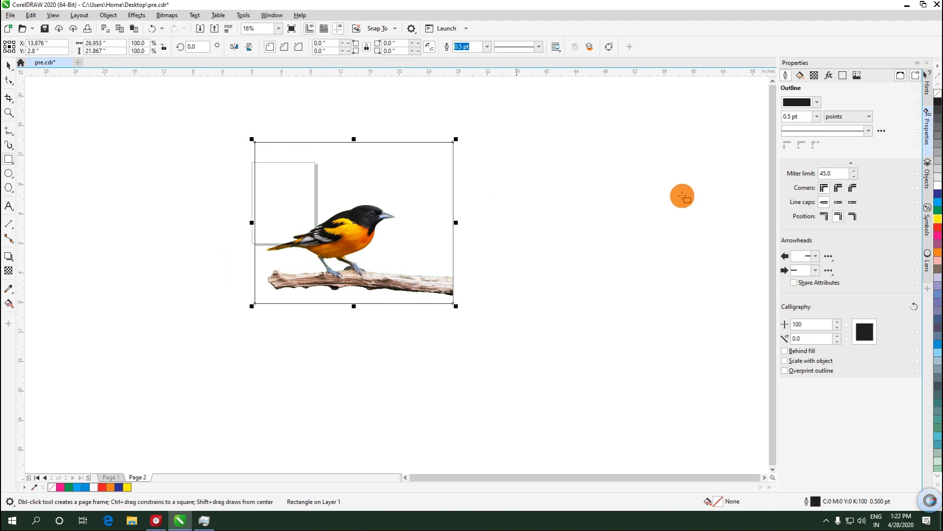
left_click(937, 210)
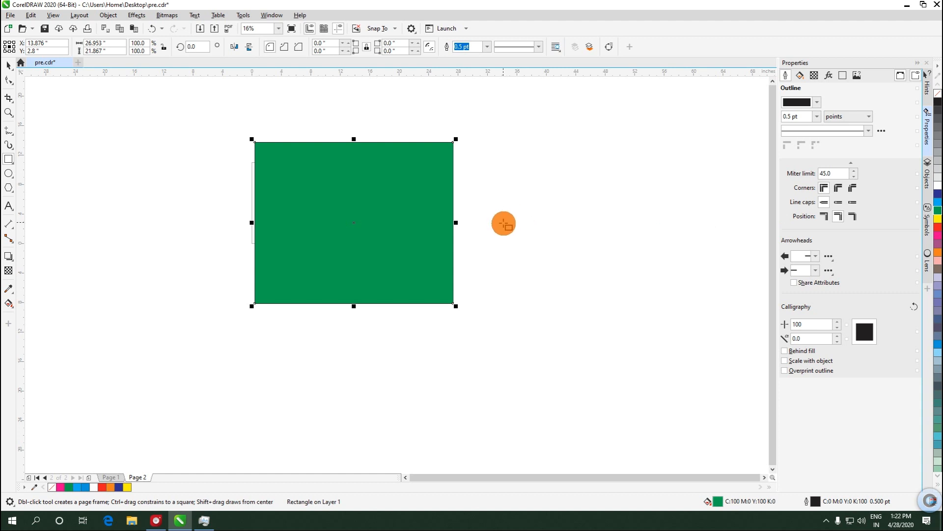
Send the green rectangle behind the bird bitmap
right_click(341, 162)
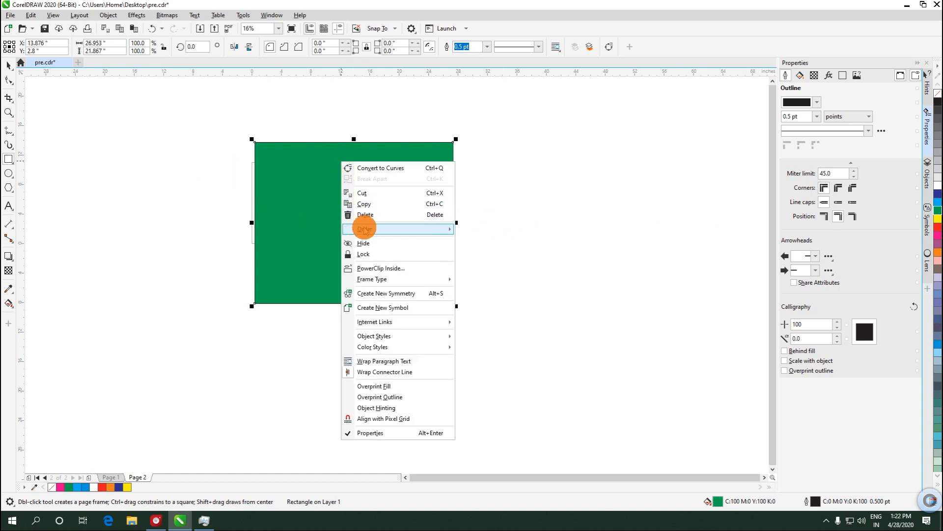
mouse_move(369, 234)
left_click(496, 241)
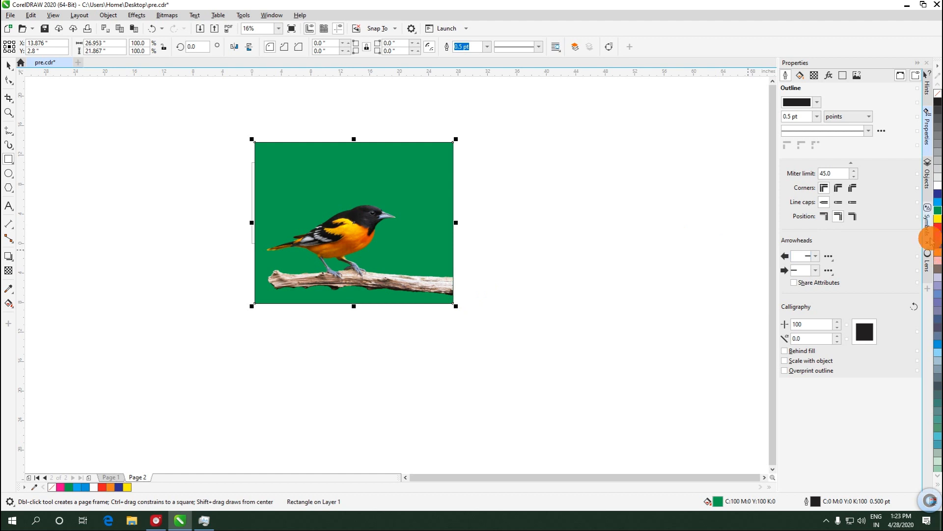
Try yellow, magenta, cyan and green fills on the rectangle behind the bird
left_click(938, 221)
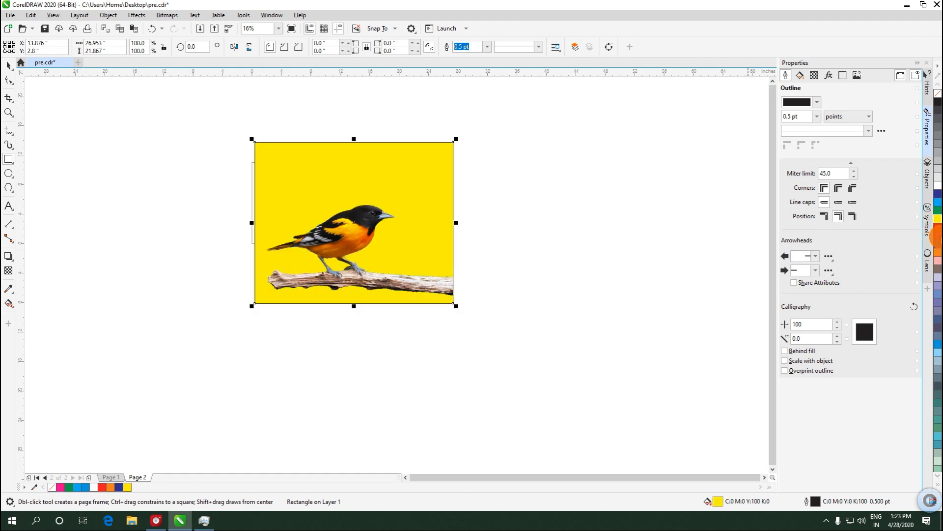
left_click(938, 226)
left_click(937, 235)
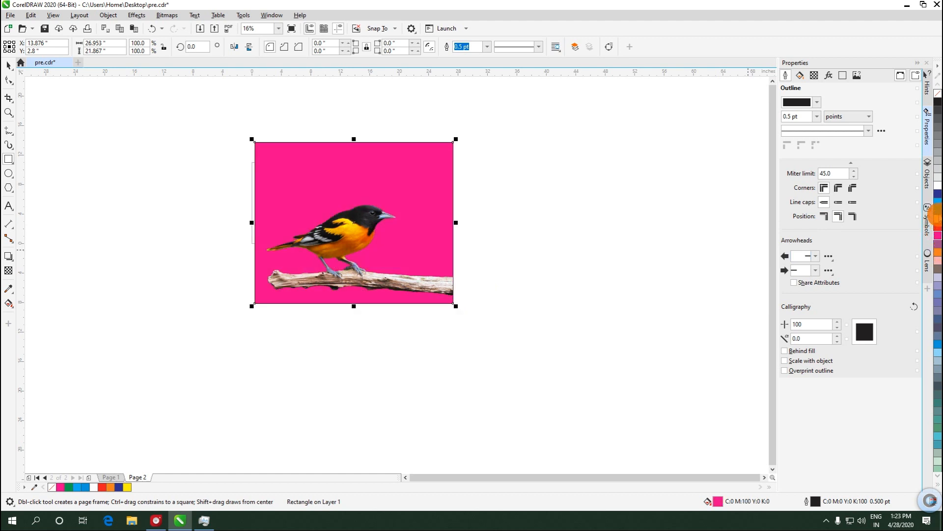
left_click(937, 211)
left_click(938, 203)
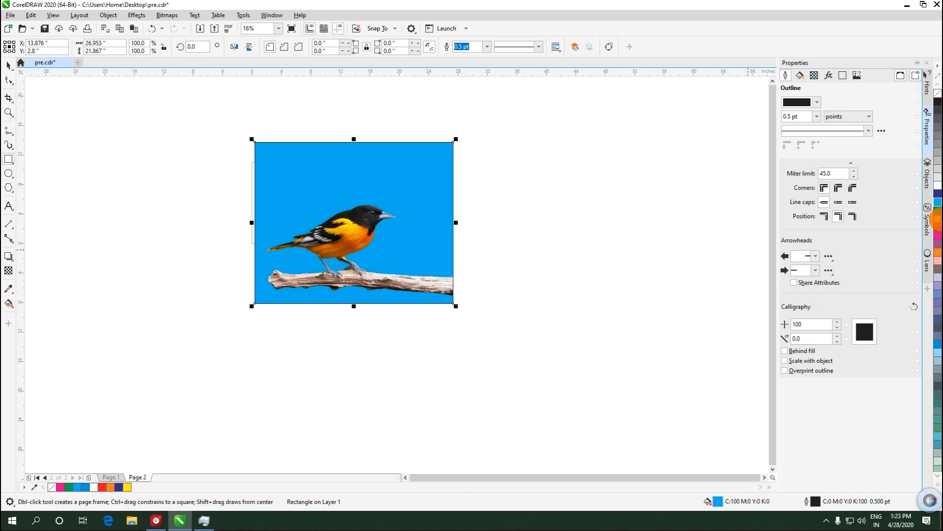
left_click(937, 211)
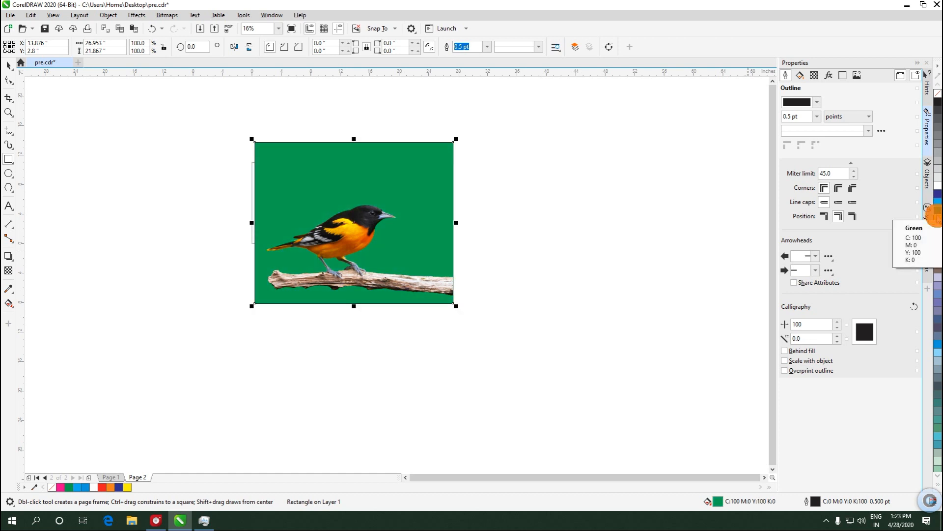
Set both the fill and the outline of the background rectangle to yellow
left_click(937, 221)
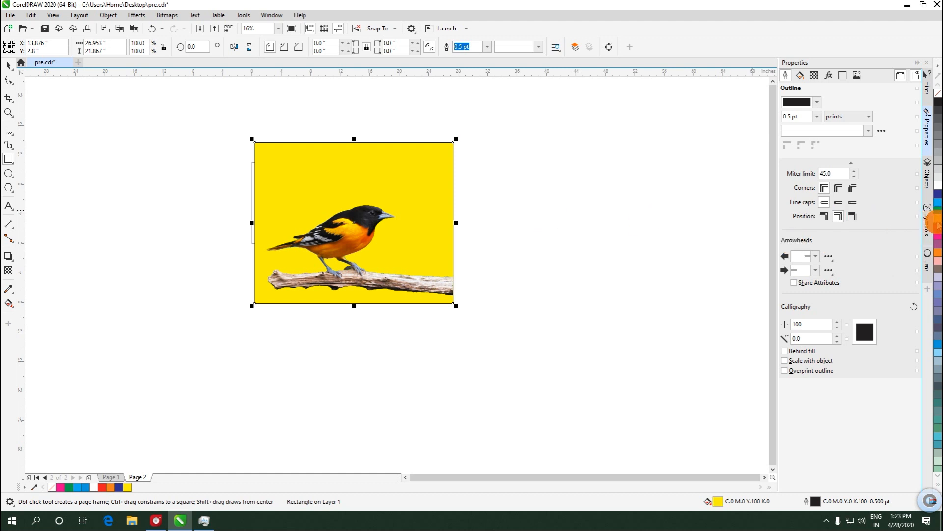
right_click(937, 220)
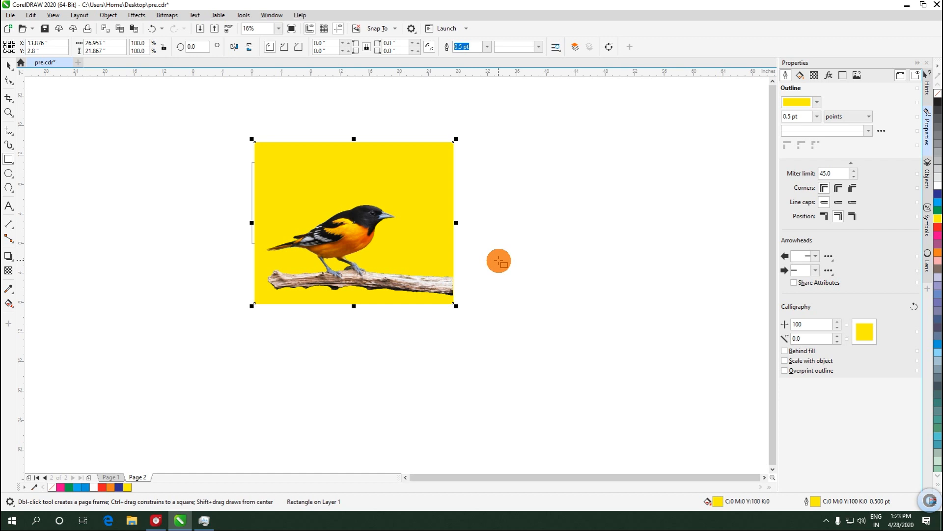
Apply the creative Fabric bitmap effect in the Ribbons style to the yellow rectangle
left_click(829, 76)
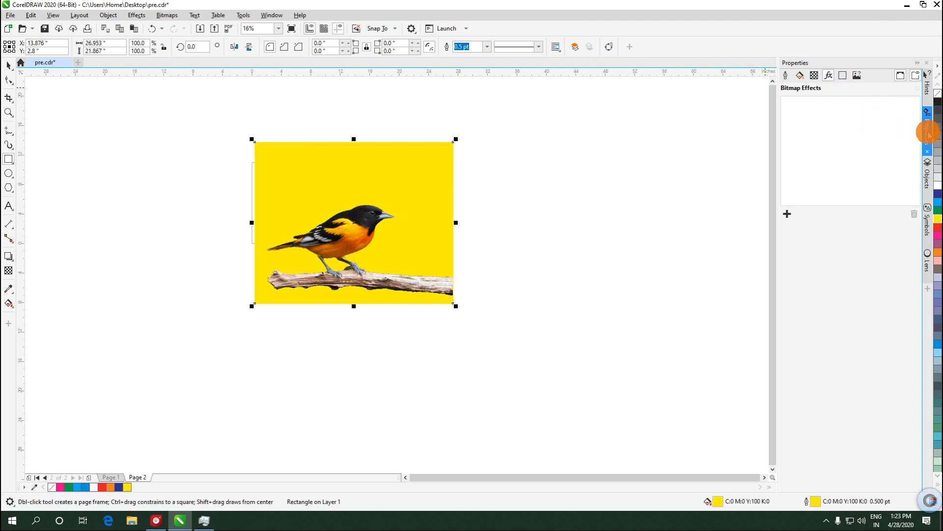
left_click(788, 215)
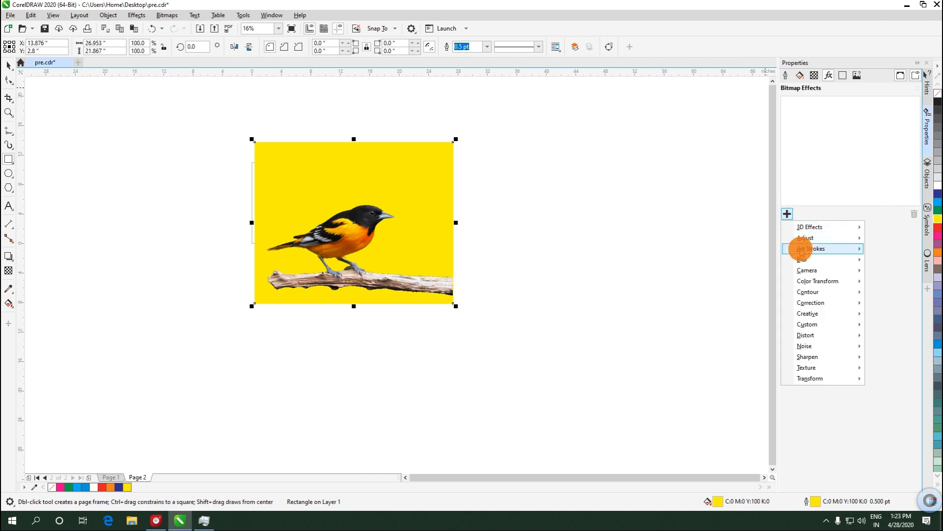
mouse_move(811, 314)
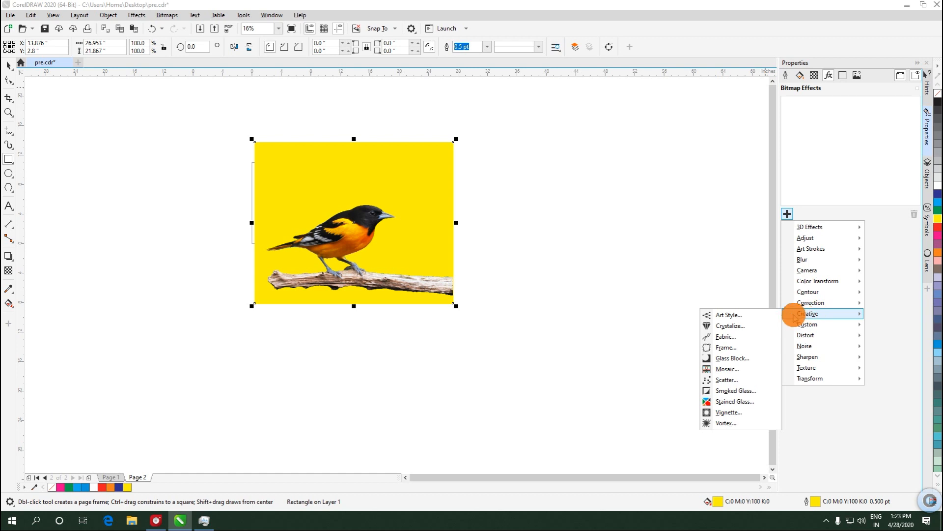
left_click(739, 338)
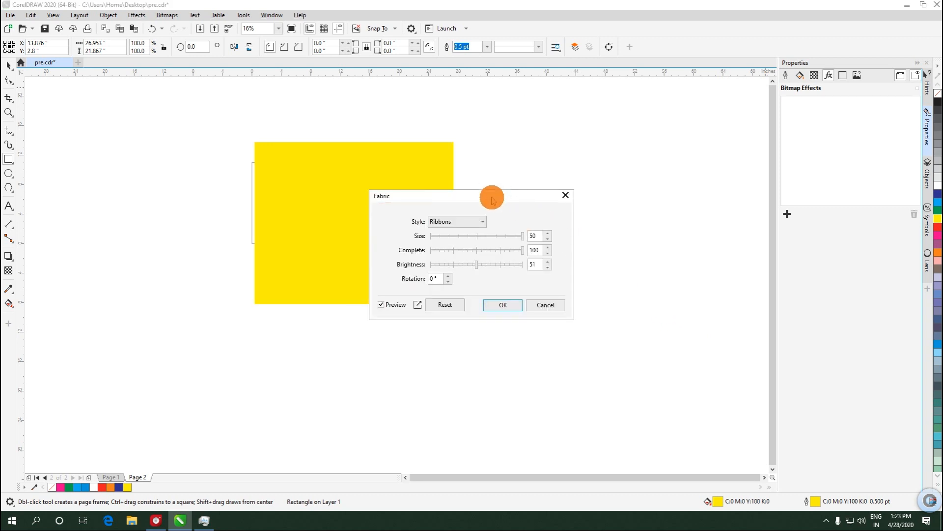
left_click_drag(492, 193, 625, 158)
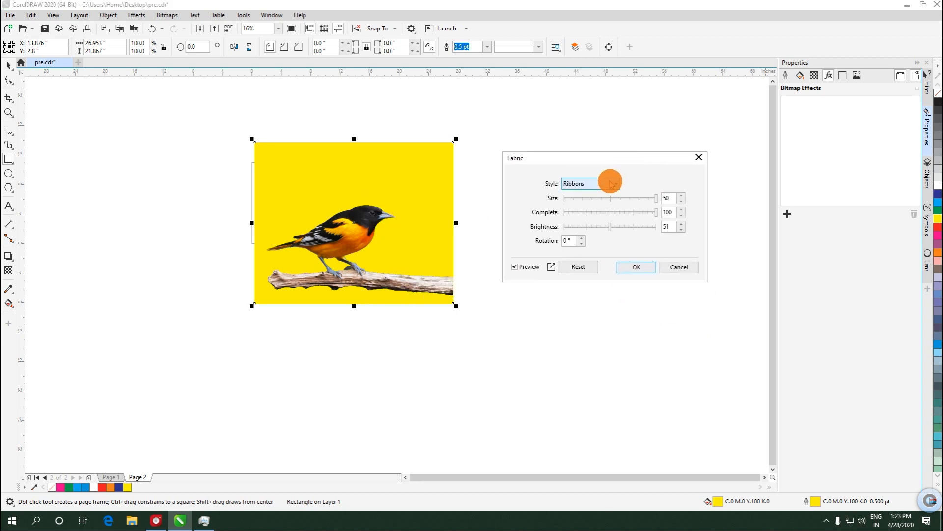
left_click(611, 185)
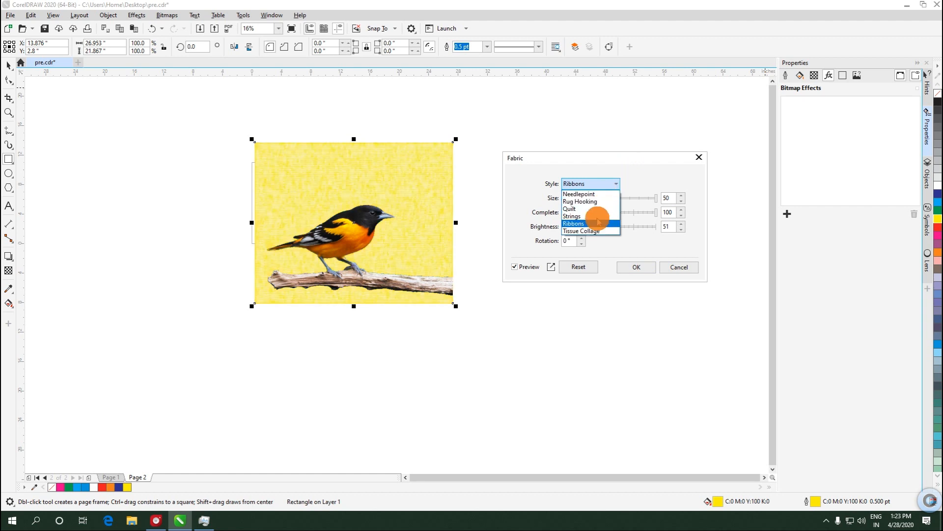
left_click(613, 159)
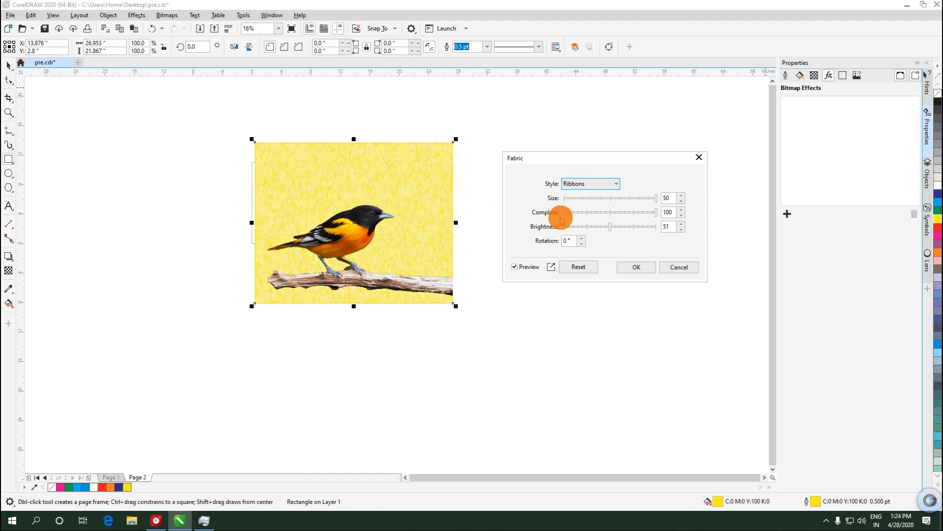
left_click(635, 268)
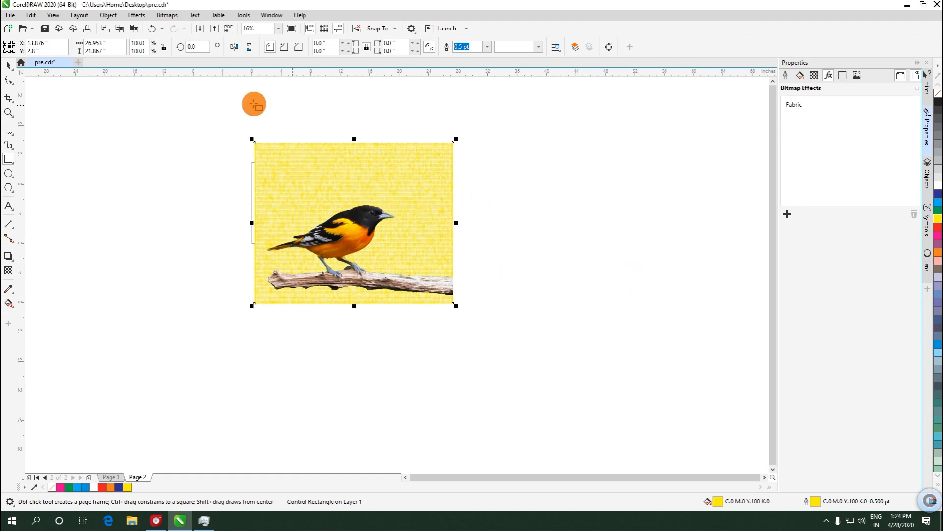
Examine the fabric texture on the yellow background up close
scroll(354, 236, "up", 3)
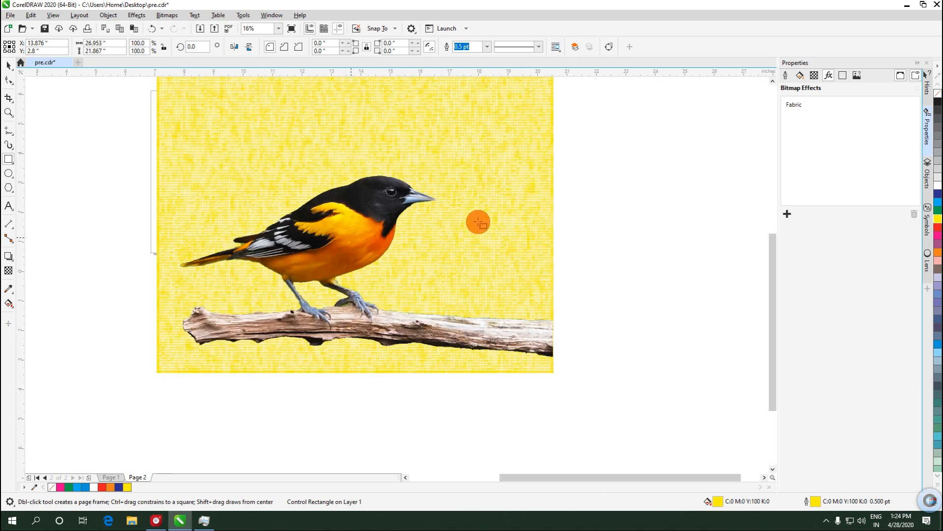
scroll(480, 209, "up", 5)
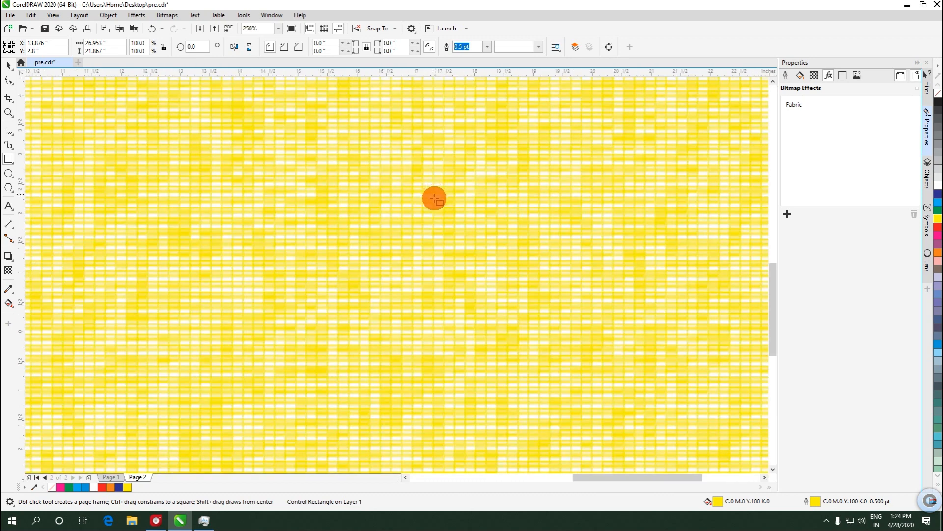
scroll(438, 197, "down", 5)
scroll(427, 210, "up", 1)
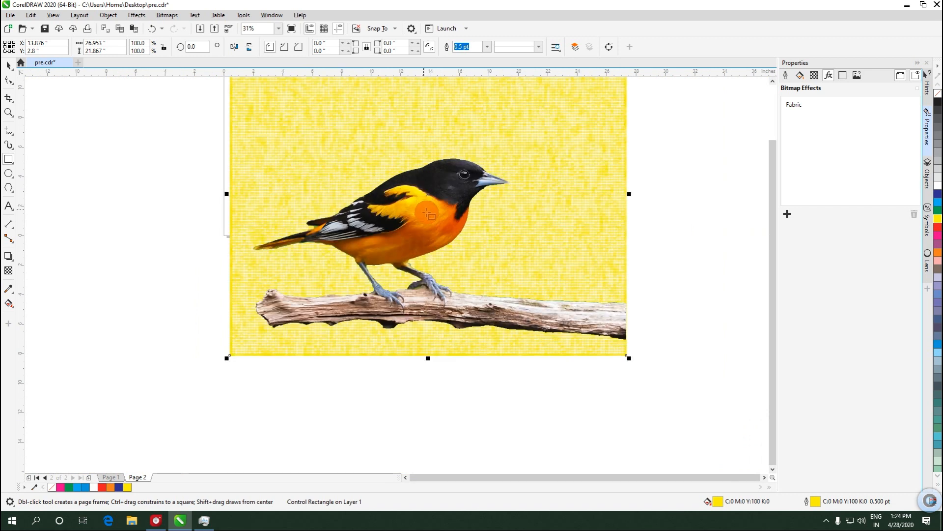
scroll(427, 212, "down", 1)
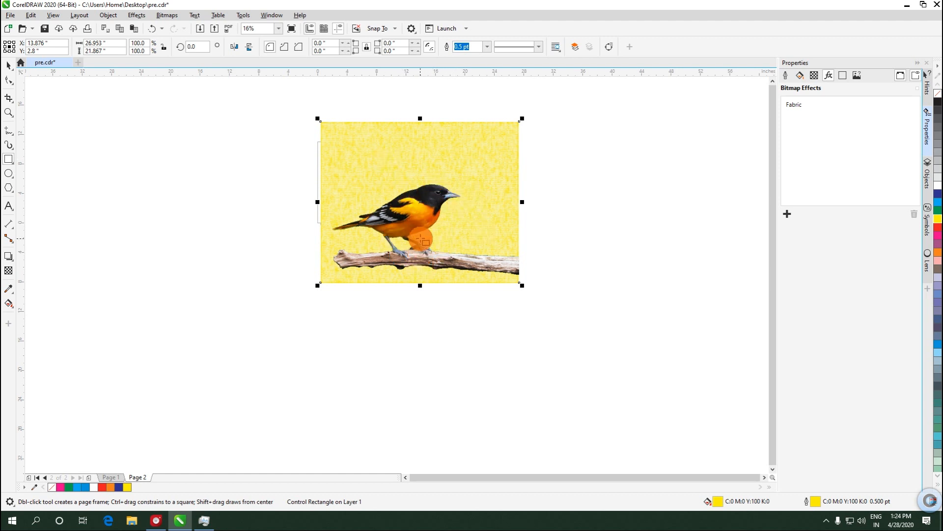
Try the Fabric bitmap effect in the Ribbons style on the bird bitmap
left_click(9, 65)
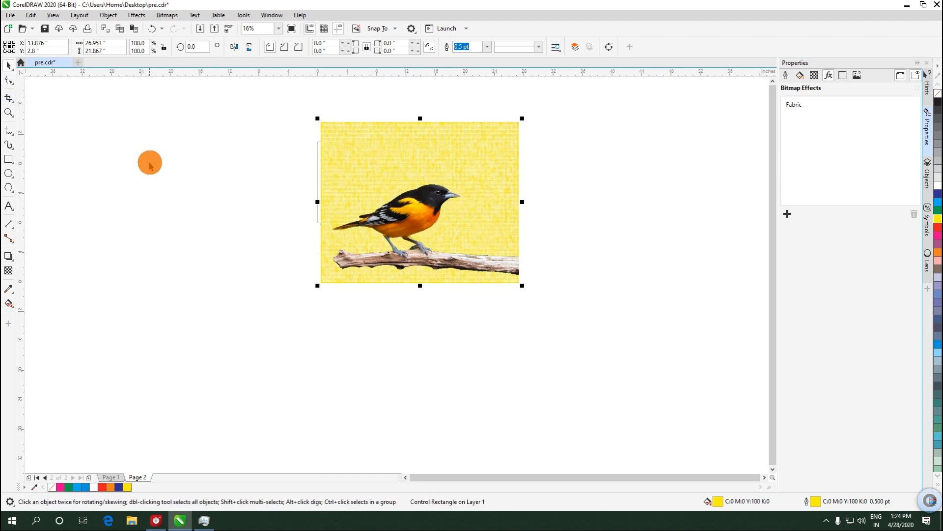
left_click(192, 179)
left_click(471, 225)
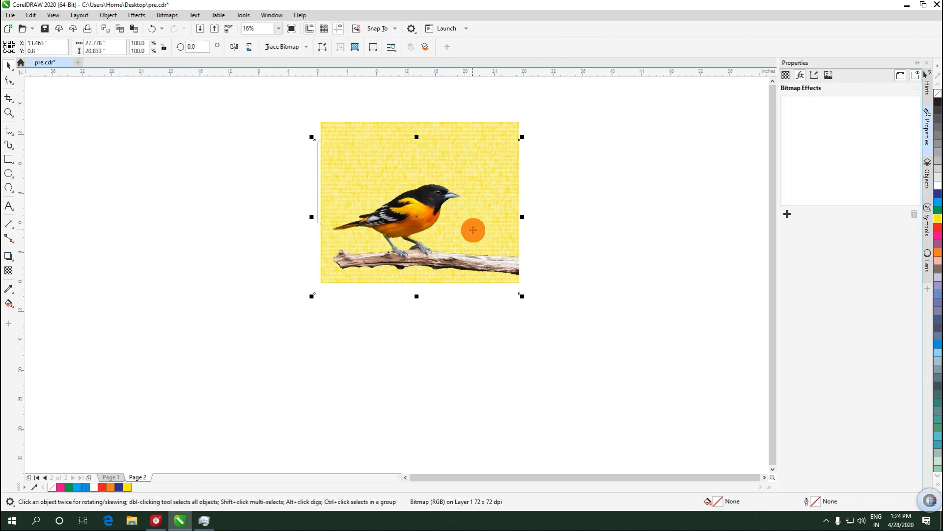
left_click(787, 214)
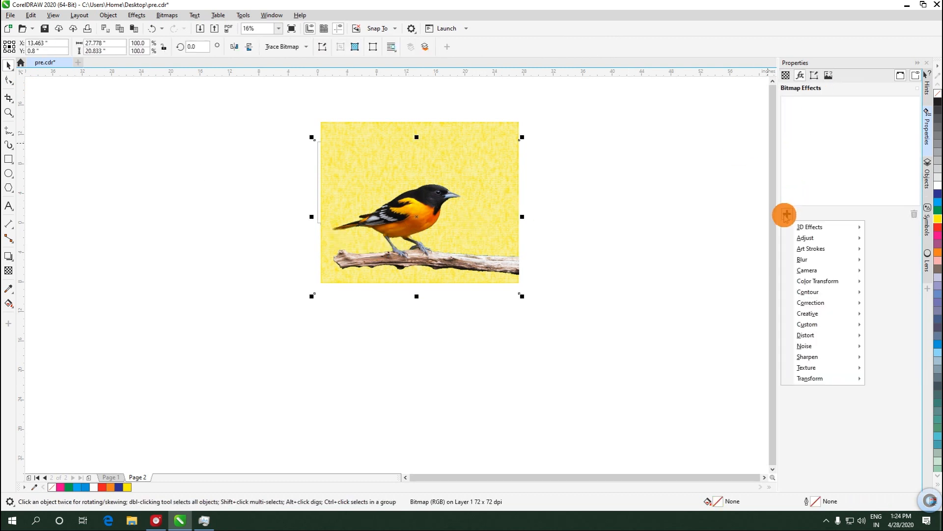
mouse_move(818, 295)
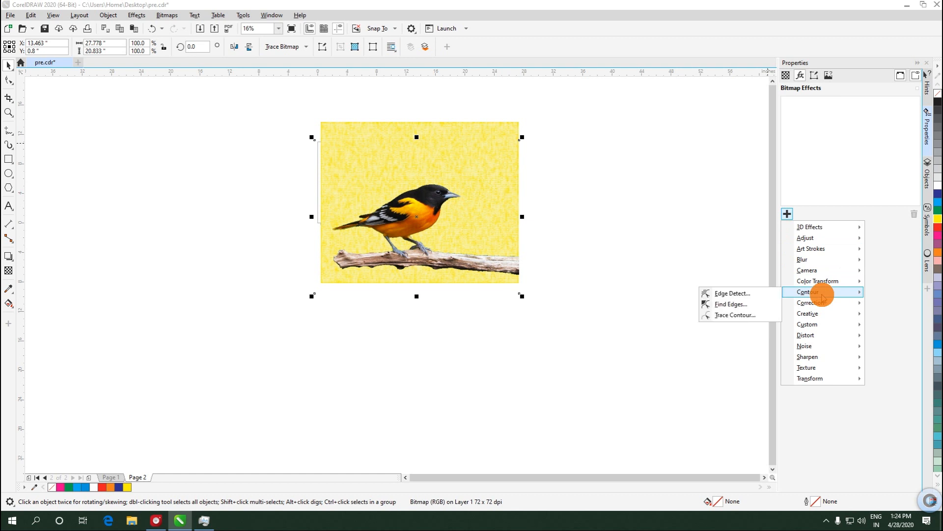
mouse_move(824, 313)
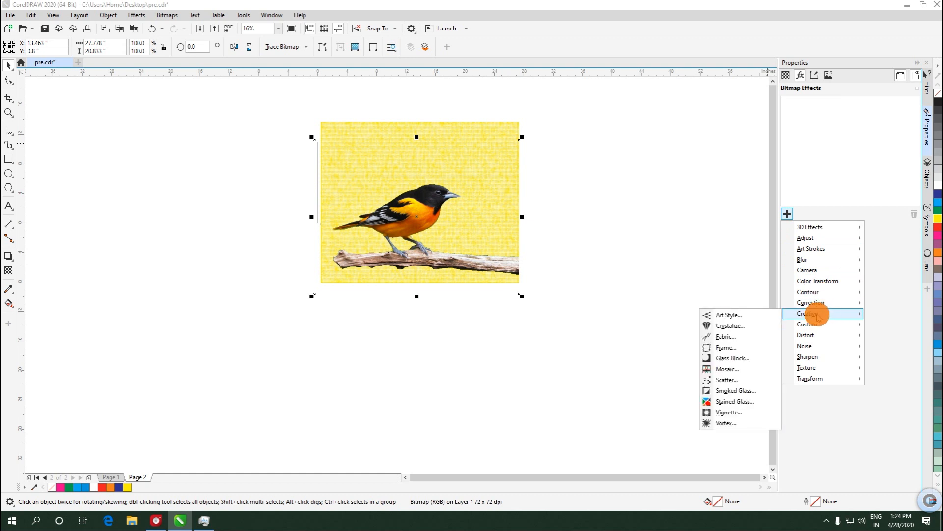
left_click(726, 336)
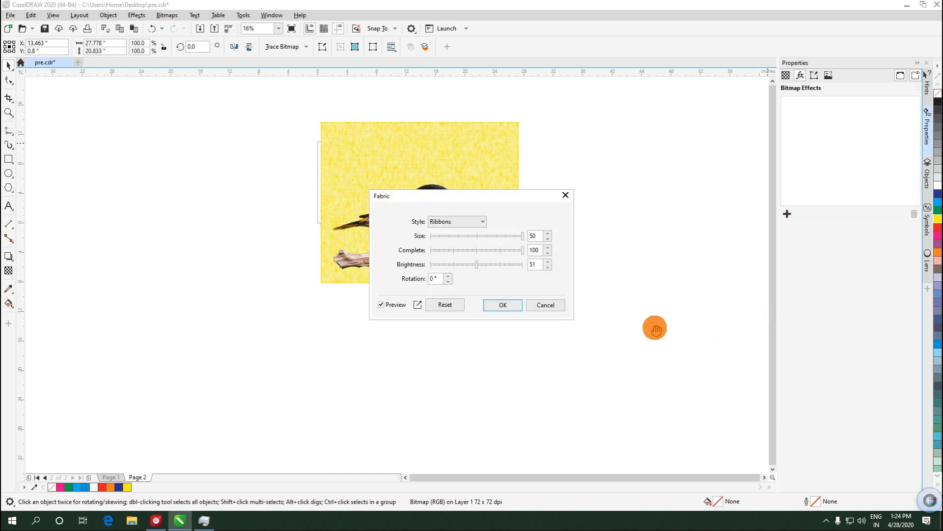
left_click_drag(491, 202, 655, 148)
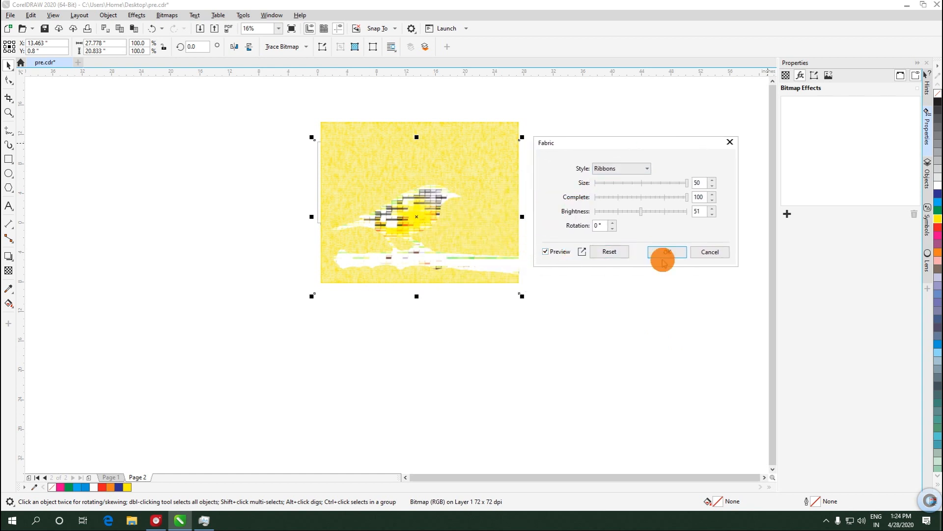
left_click(709, 253)
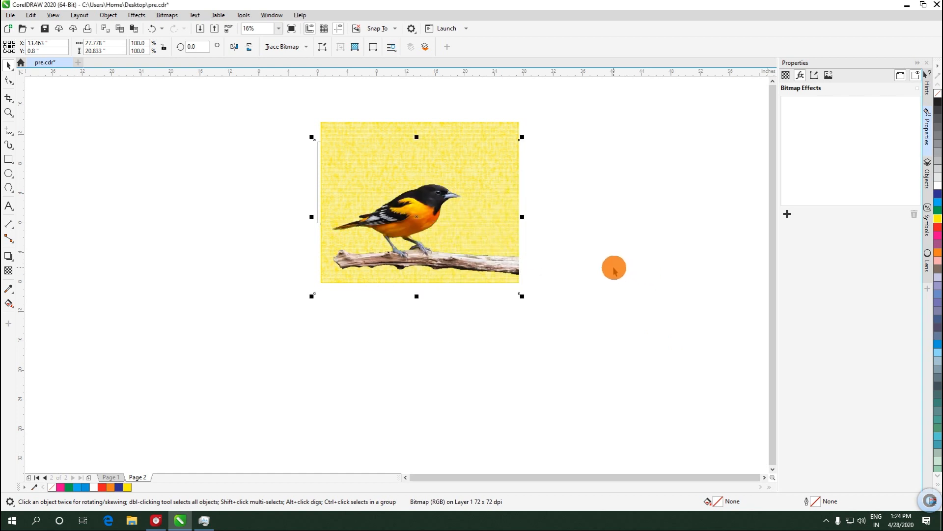